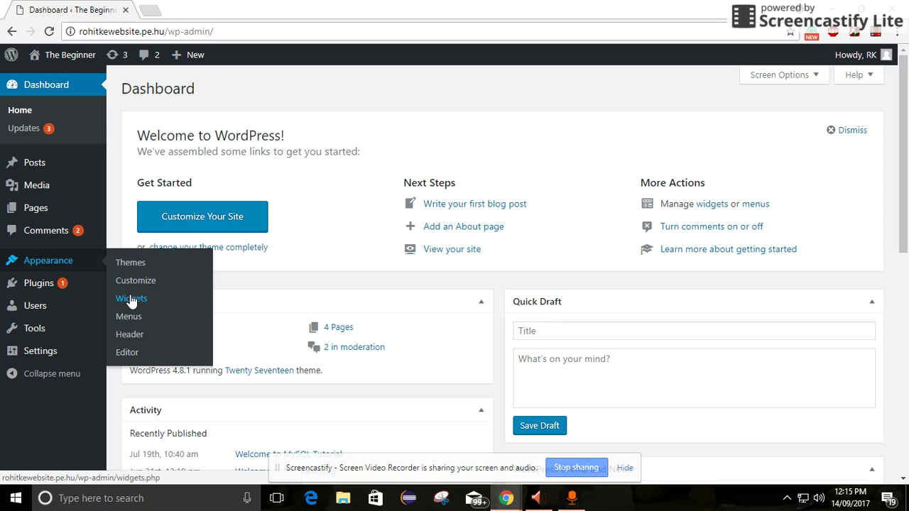
Step: Open the Widgets page under Appearance and look over the available widgets and widget areas
{"action": "left_click", "coordinate": [132, 300]}
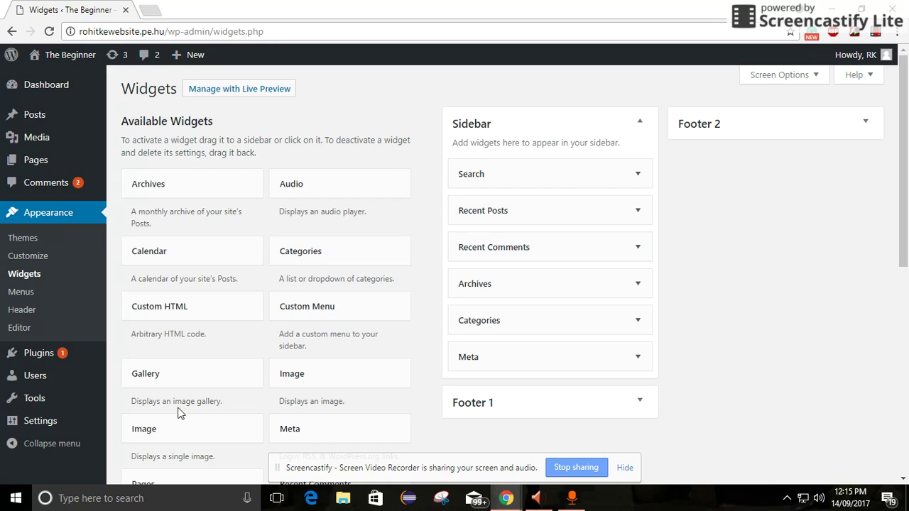
{"action": "scroll", "coordinate": [187, 403], "scroll_direction": "down", "scroll_amount": 2}
{"action": "scroll", "coordinate": [187, 402], "scroll_direction": "up", "scroll_amount": 2}
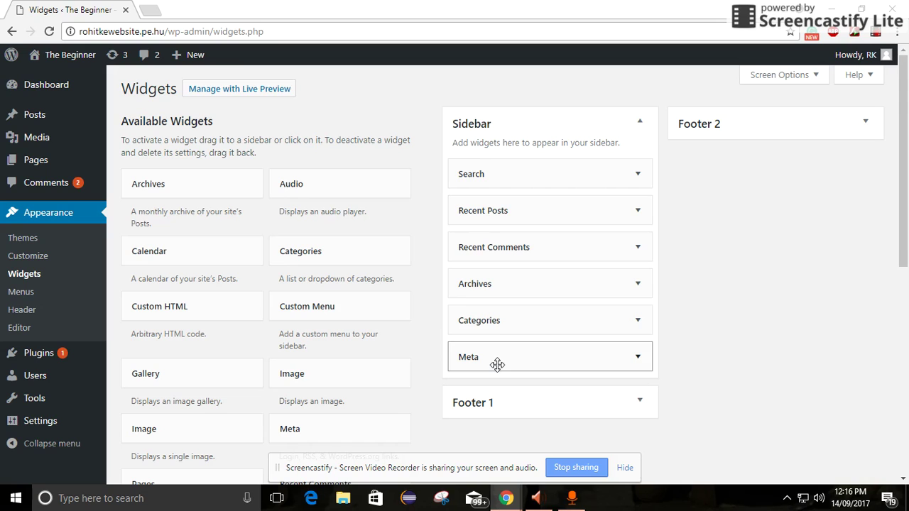
Step: Open the site's front page in a new browser tab, close the blank tab and hide the screen-sharing notice
{"action": "mouse_move", "coordinate": [77, 48]}
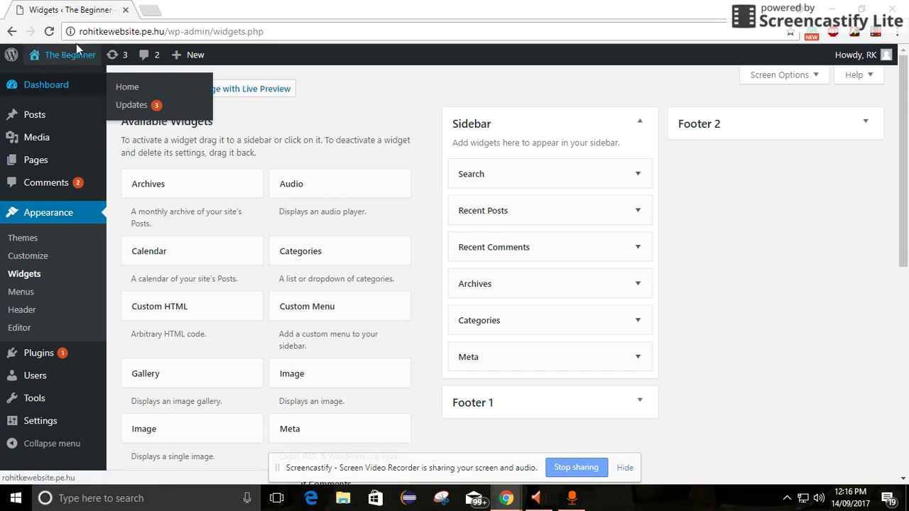
{"action": "left_click", "coordinate": [150, 10]}
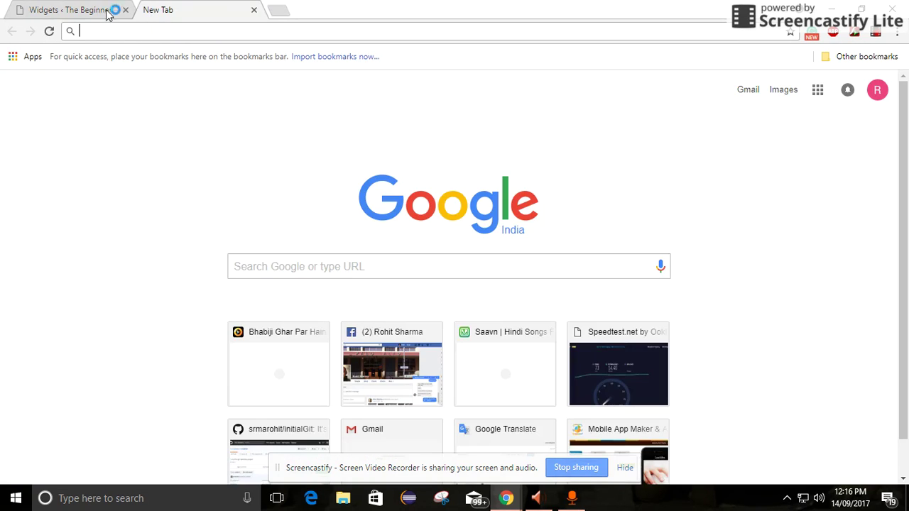
{"action": "left_click", "coordinate": [107, 7]}
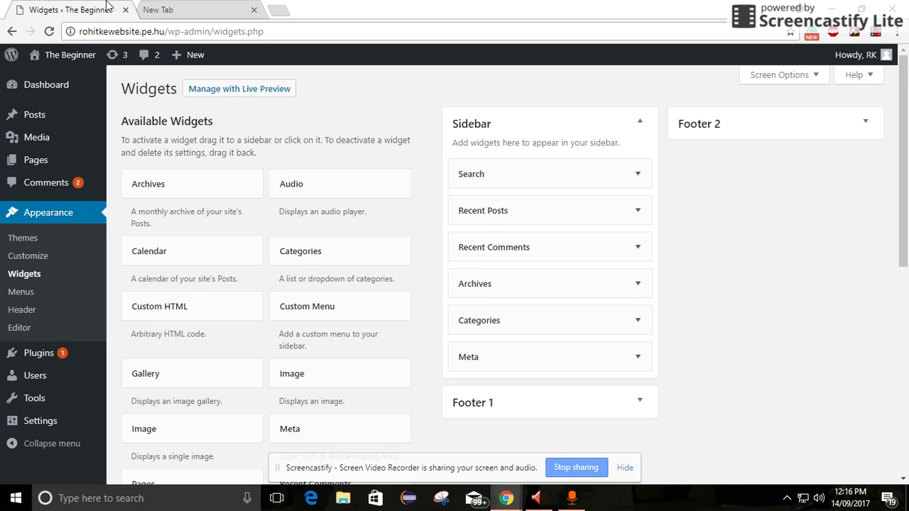
{"action": "right_click", "coordinate": [78, 55]}
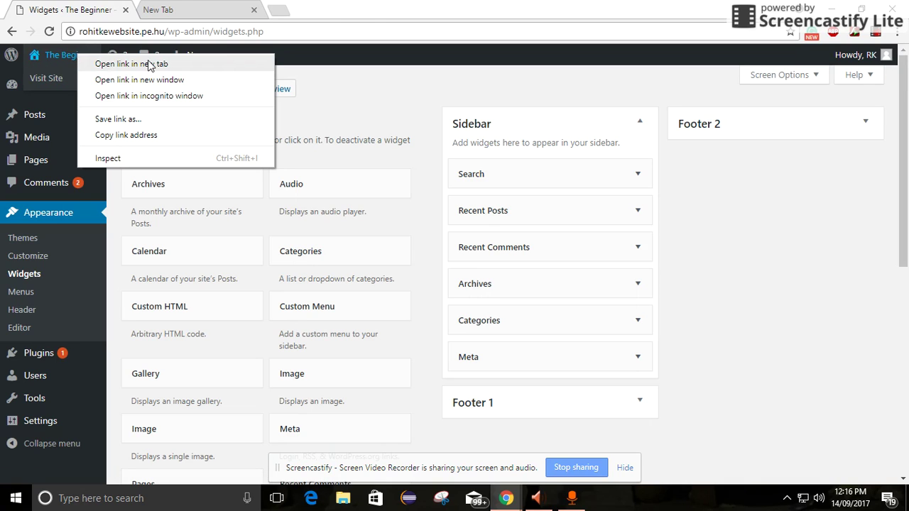
{"action": "left_click", "coordinate": [146, 64]}
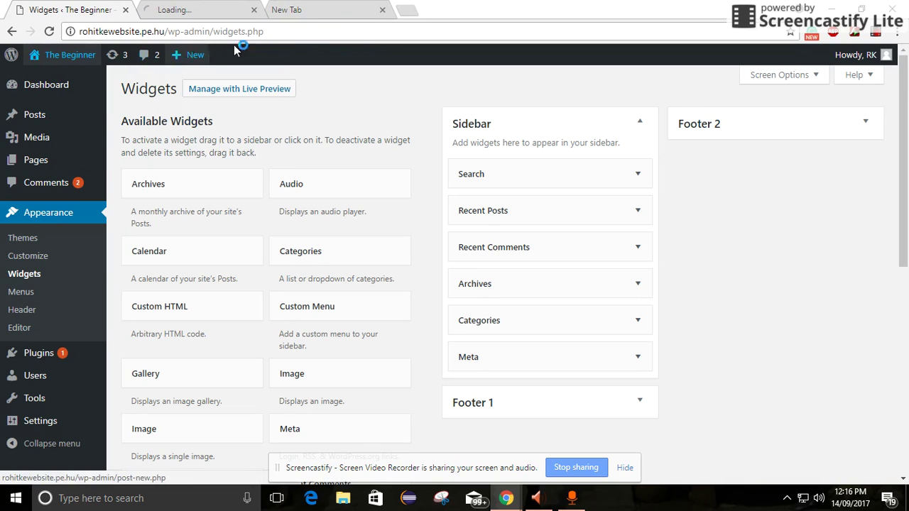
{"action": "left_click", "coordinate": [382, 10]}
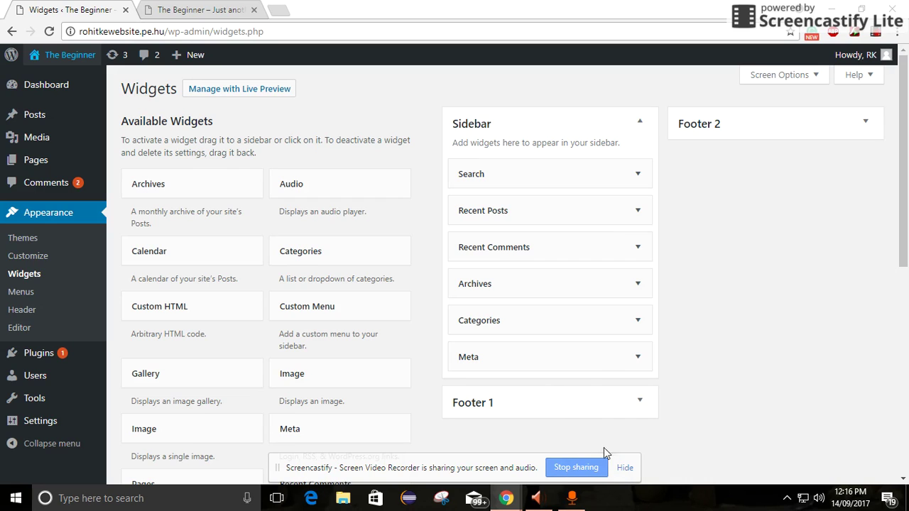
{"action": "left_click", "coordinate": [625, 466]}
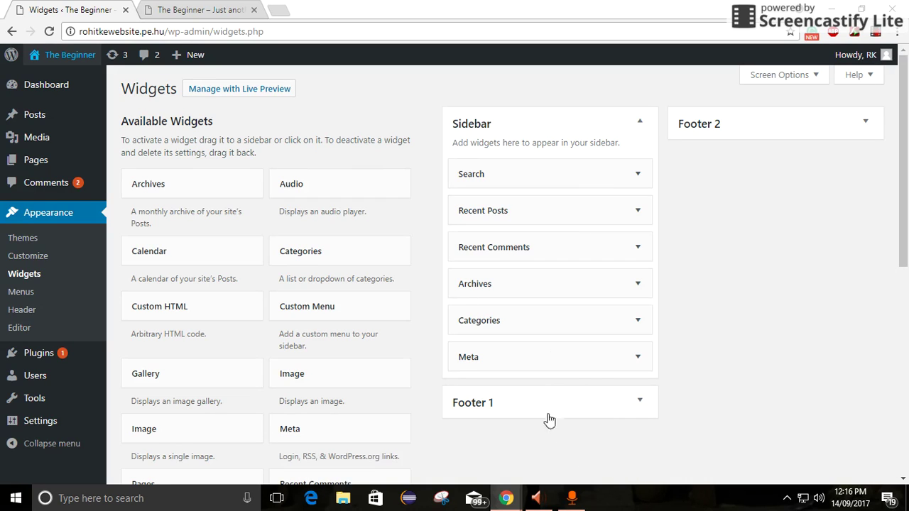
Step: Examine the live site's sidebar widgets, from the search box through recent posts, comments, archives and categories to Meta
{"action": "left_click", "coordinate": [170, 10]}
{"action": "scroll", "coordinate": [212, 198], "scroll_direction": "down", "scroll_amount": 4}
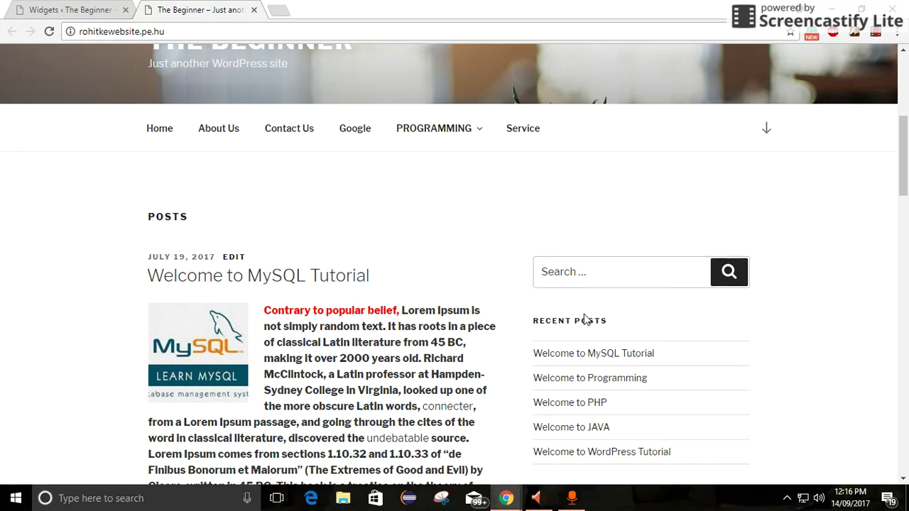
{"action": "left_click", "coordinate": [617, 276]}
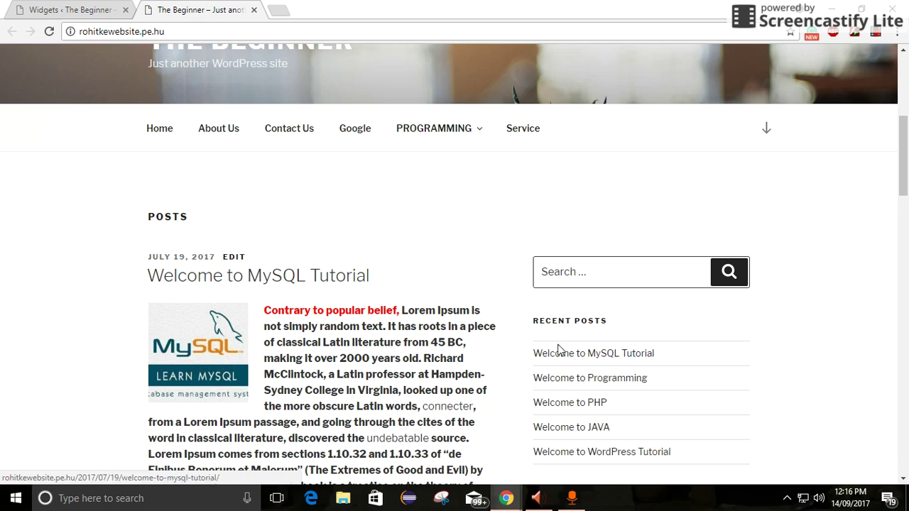
{"action": "scroll", "coordinate": [604, 430], "scroll_direction": "down", "scroll_amount": 3}
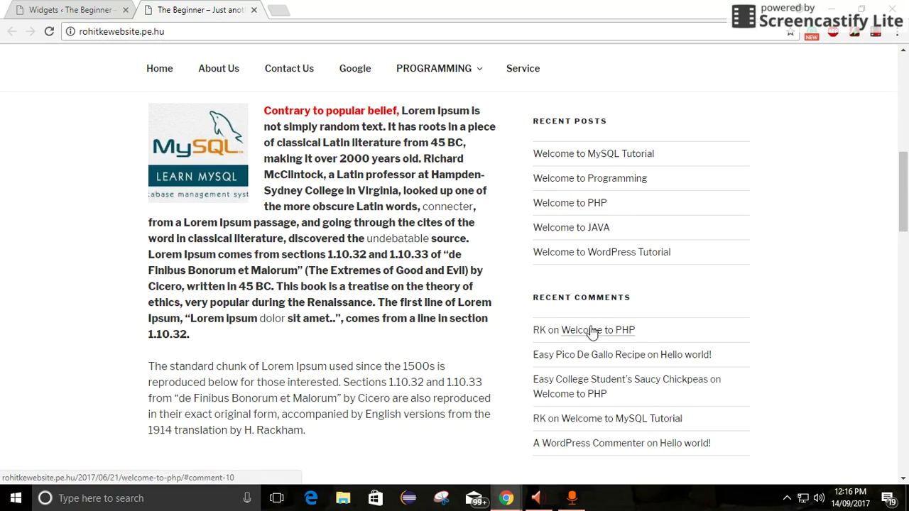
{"action": "scroll", "coordinate": [588, 341], "scroll_direction": "down", "scroll_amount": 1}
{"action": "scroll", "coordinate": [587, 343], "scroll_direction": "down", "scroll_amount": 3}
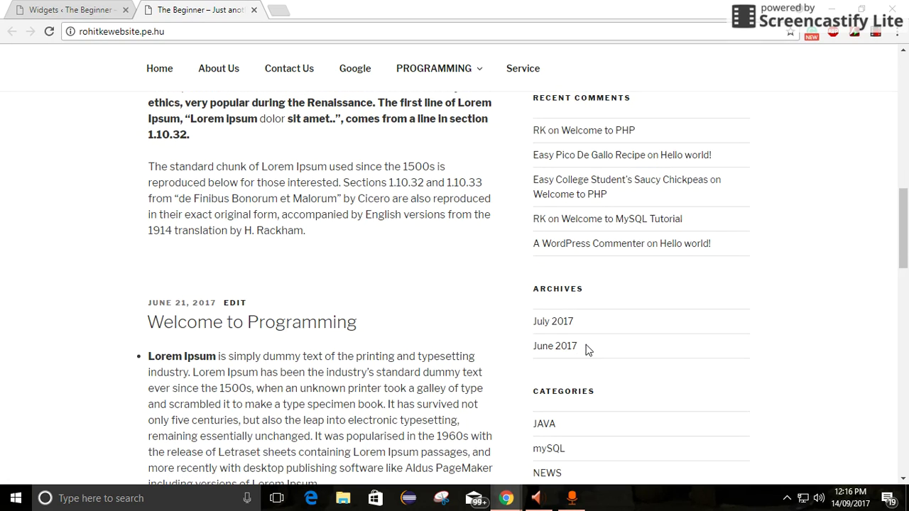
{"action": "scroll", "coordinate": [581, 414], "scroll_direction": "down", "scroll_amount": 3}
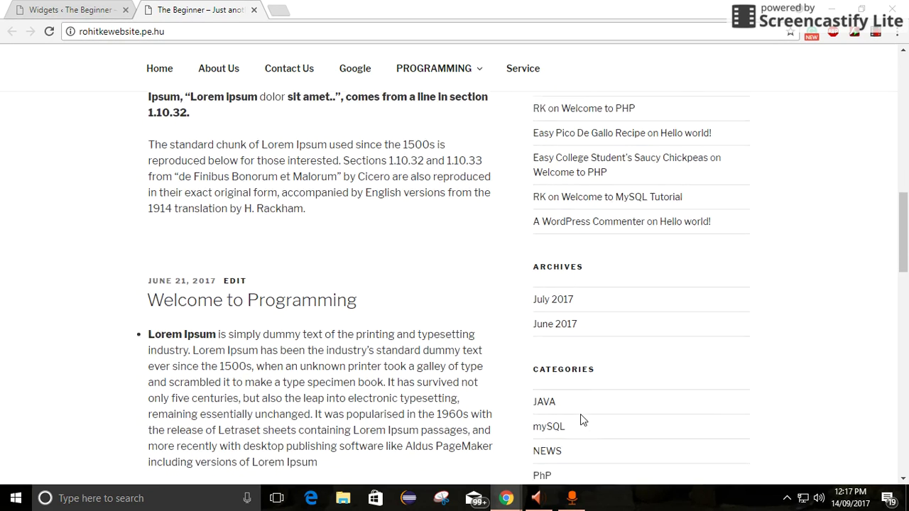
{"action": "scroll", "coordinate": [562, 367], "scroll_direction": "down", "scroll_amount": 3}
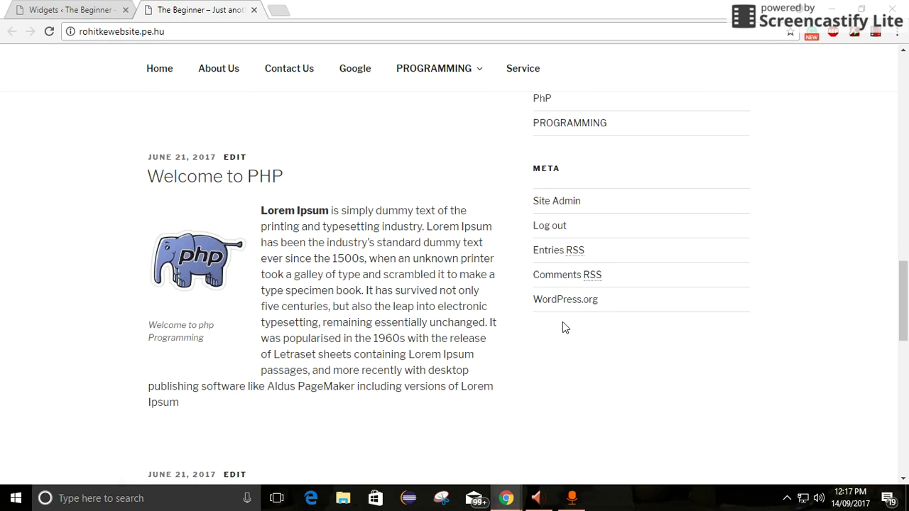
Step: Delete the Search widget from the Sidebar area on the Widgets page
{"action": "left_click", "coordinate": [43, 9]}
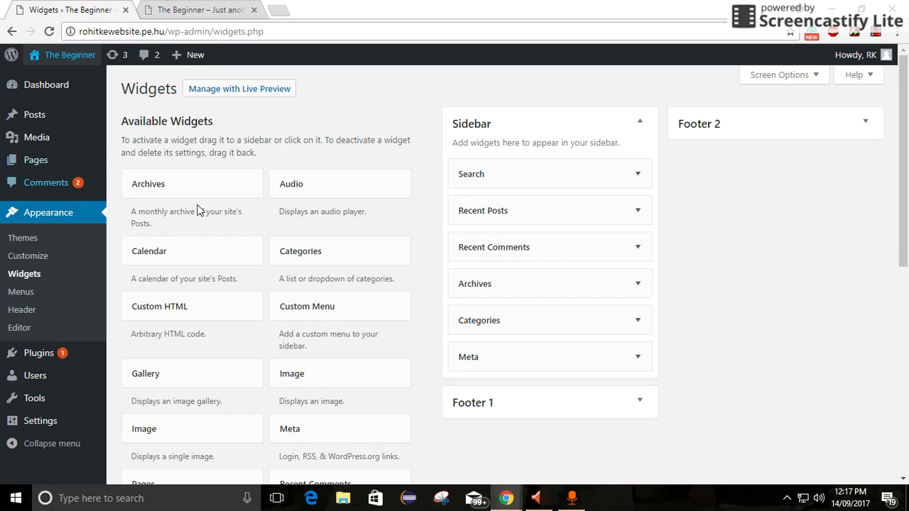
{"action": "left_click", "coordinate": [638, 175]}
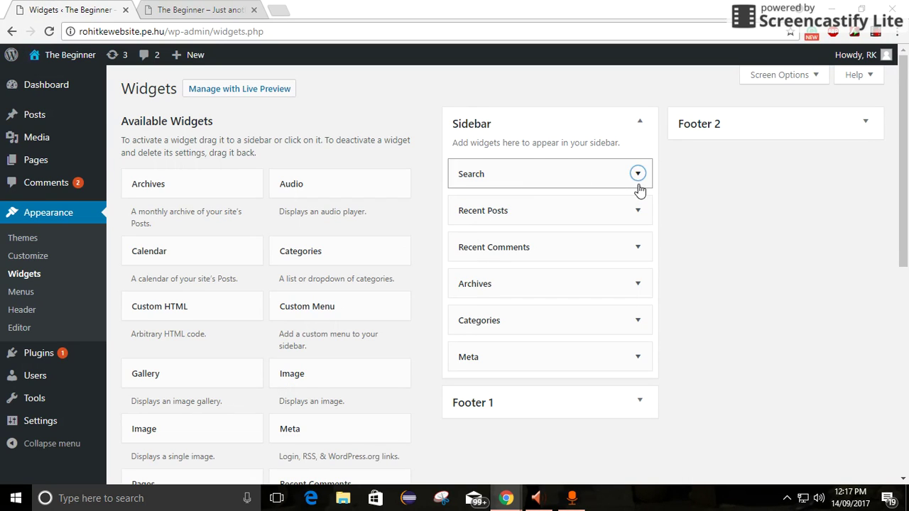
{"action": "left_click", "coordinate": [471, 246]}
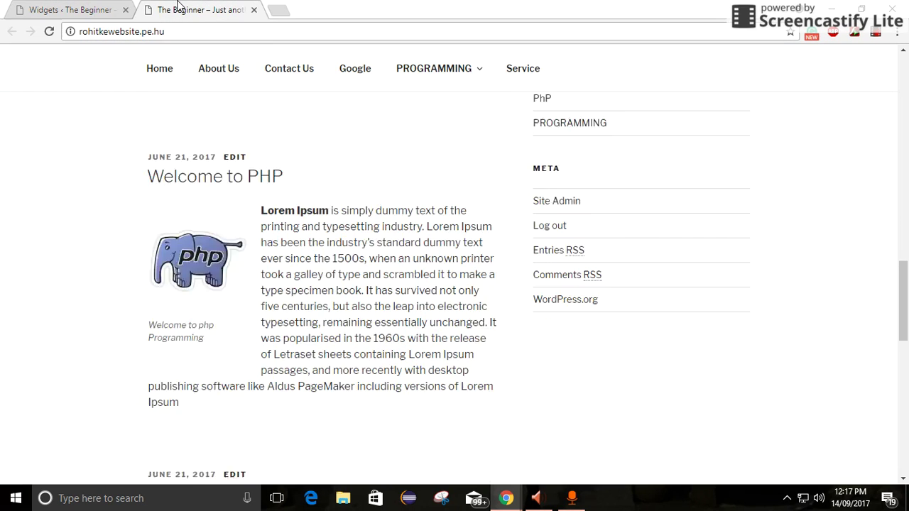
Step: Reload the live site and check its sidebar for the removal of the search box
{"action": "left_click", "coordinate": [181, 9]}
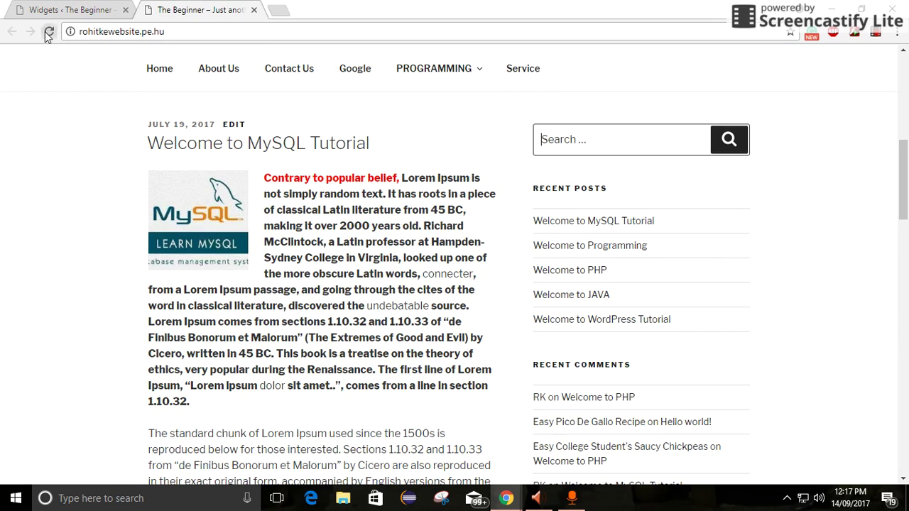
{"action": "left_click", "coordinate": [47, 32]}
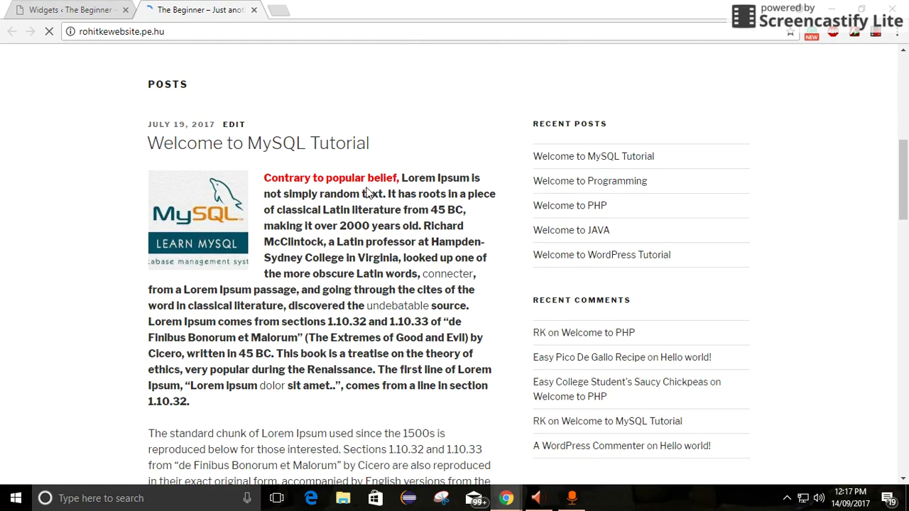
{"action": "scroll", "coordinate": [551, 169], "scroll_direction": "up", "scroll_amount": 2}
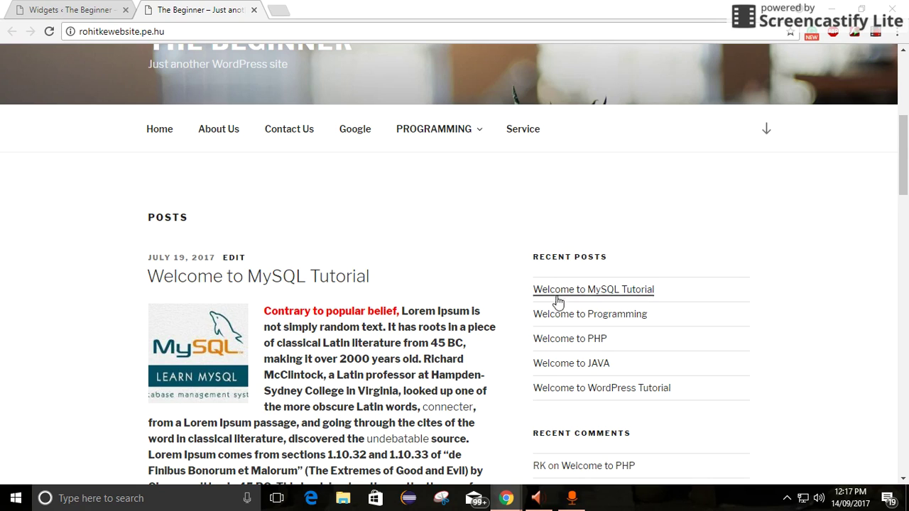
{"action": "scroll", "coordinate": [558, 302], "scroll_direction": "down", "scroll_amount": 4}
{"action": "scroll", "coordinate": [558, 317], "scroll_direction": "down", "scroll_amount": 2}
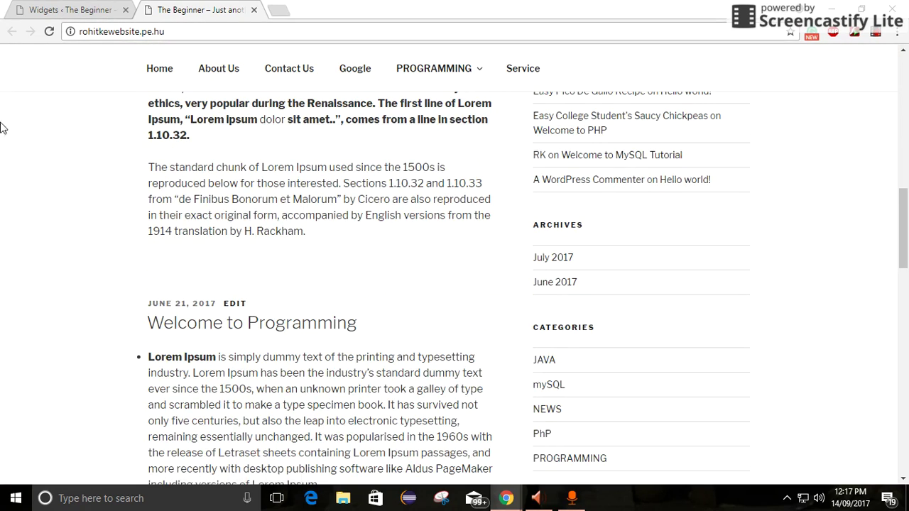
Step: Add the Search widget from the available widgets to the Sidebar area
{"action": "left_click", "coordinate": [67, 9]}
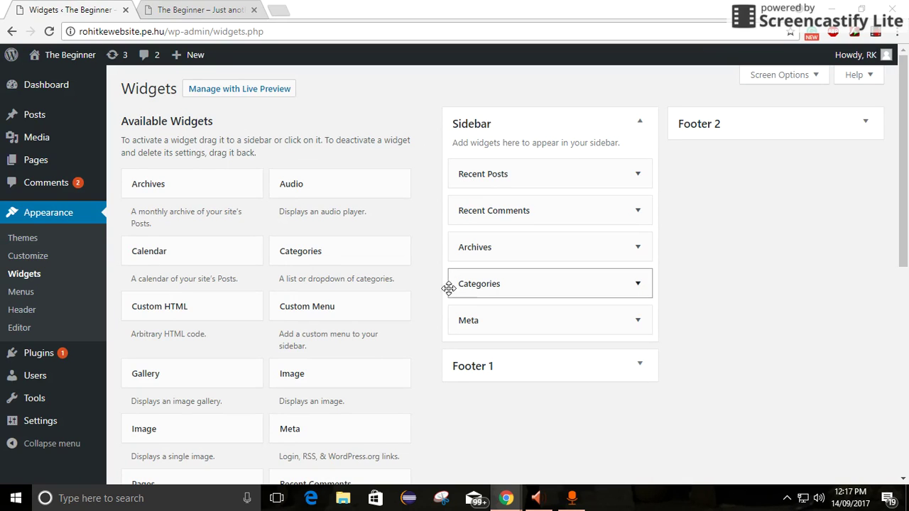
{"action": "scroll", "coordinate": [339, 322], "scroll_direction": "down", "scroll_amount": 1}
{"action": "scroll", "coordinate": [339, 322], "scroll_direction": "down", "scroll_amount": 2}
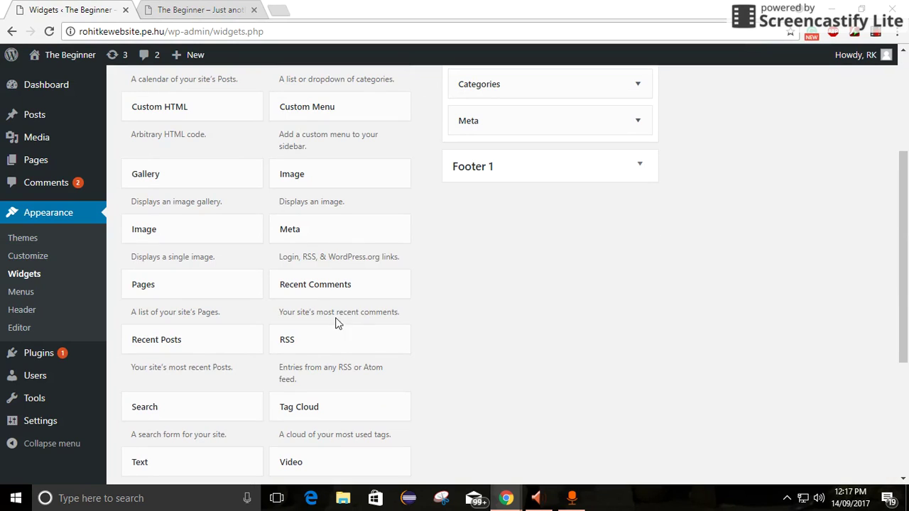
{"action": "scroll", "coordinate": [321, 311], "scroll_direction": "down", "scroll_amount": 2}
{"action": "scroll", "coordinate": [326, 317], "scroll_direction": "up", "scroll_amount": 5}
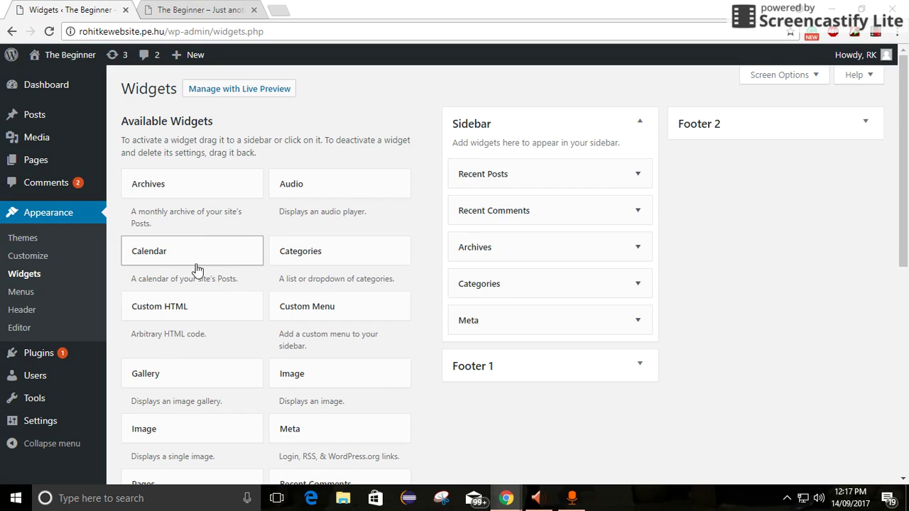
{"action": "scroll", "coordinate": [199, 267], "scroll_direction": "down", "scroll_amount": 4}
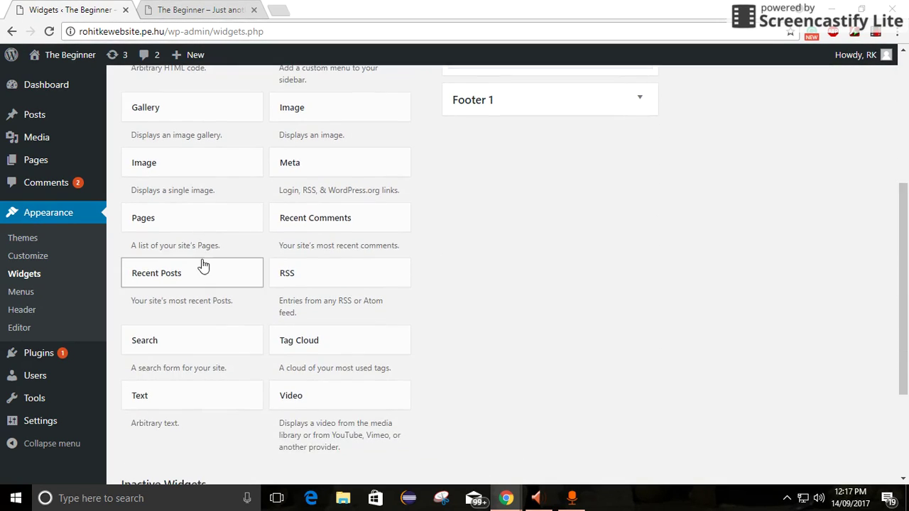
{"action": "left_click", "coordinate": [202, 334]}
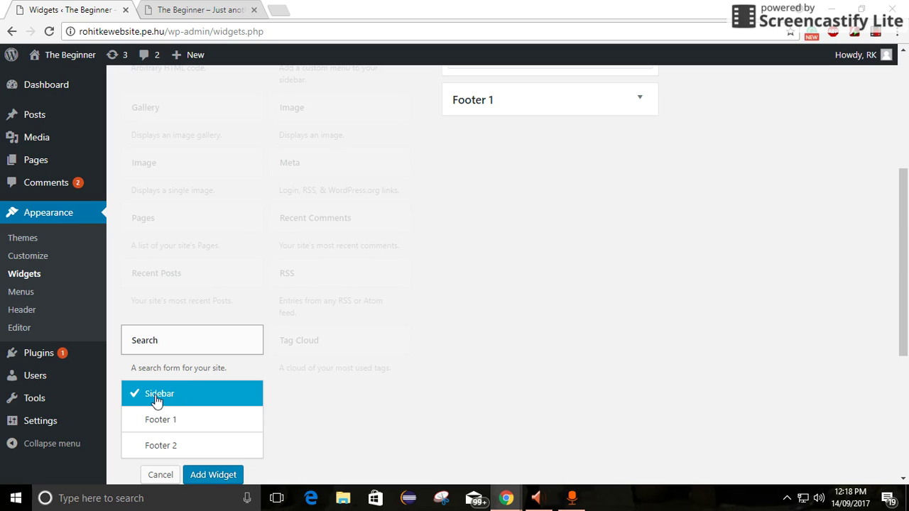
{"action": "scroll", "coordinate": [207, 453], "scroll_direction": "down", "scroll_amount": 1}
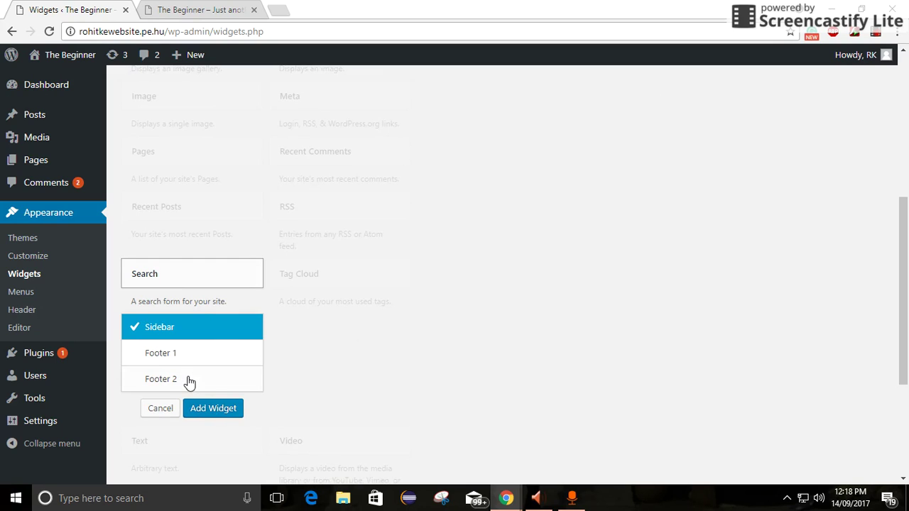
{"action": "scroll", "coordinate": [440, 362], "scroll_direction": "up", "scroll_amount": 2}
{"action": "scroll", "coordinate": [422, 384], "scroll_direction": "up", "scroll_amount": 3}
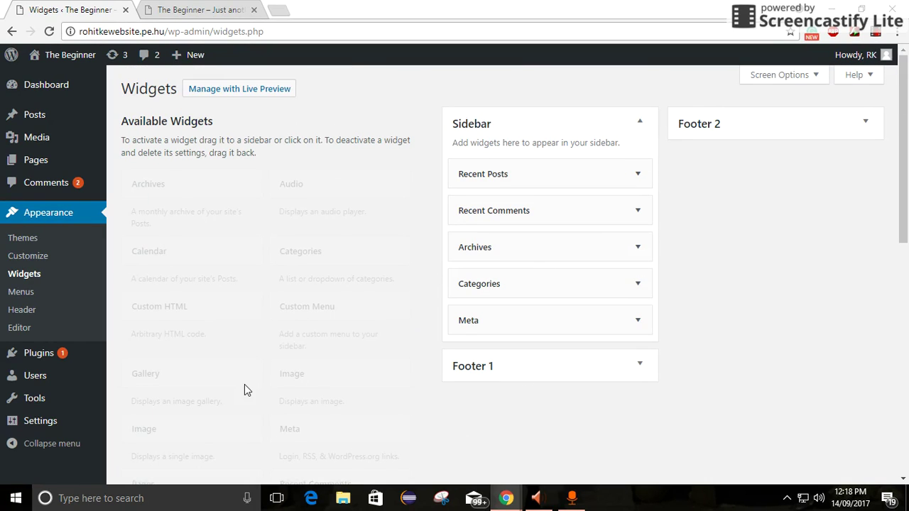
{"action": "scroll", "coordinate": [245, 389], "scroll_direction": "down", "scroll_amount": 2}
{"action": "scroll", "coordinate": [204, 415], "scroll_direction": "down", "scroll_amount": 2}
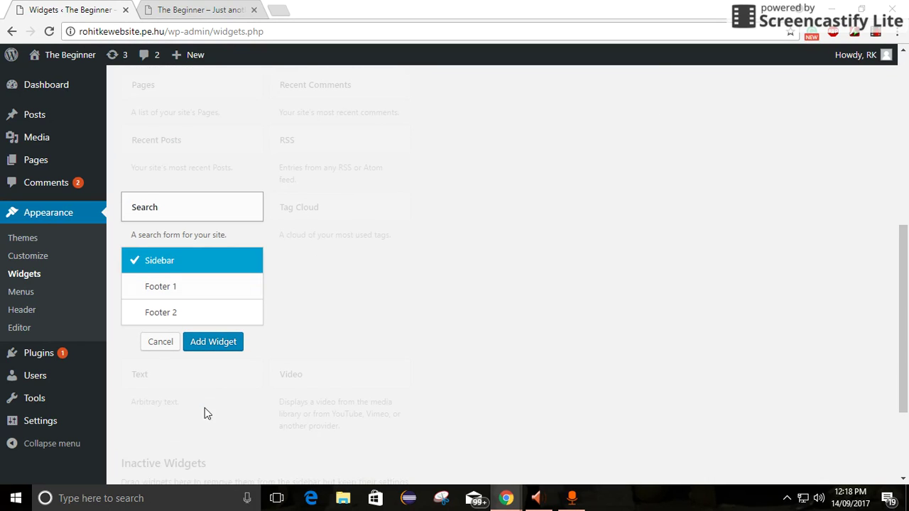
{"action": "left_click", "coordinate": [200, 344]}
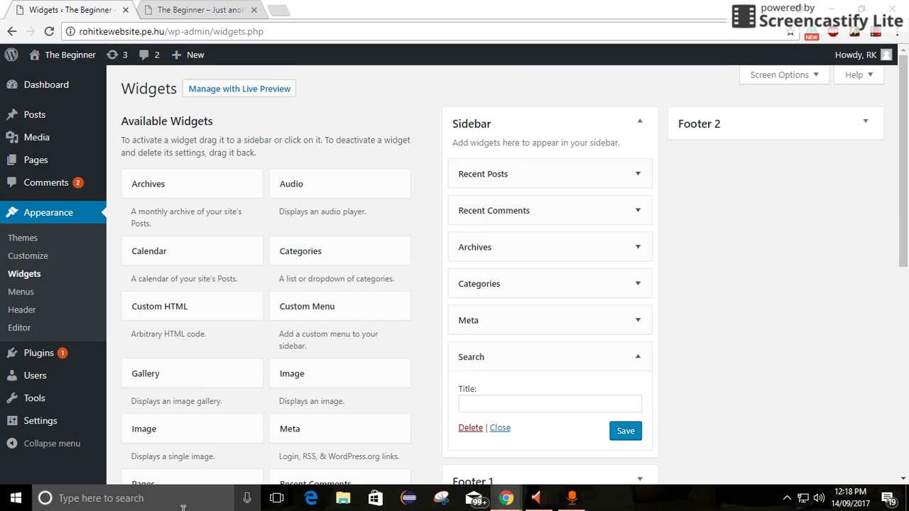
Step: Title the new Search widget "Search Here" and save it
{"action": "left_click", "coordinate": [581, 406]}
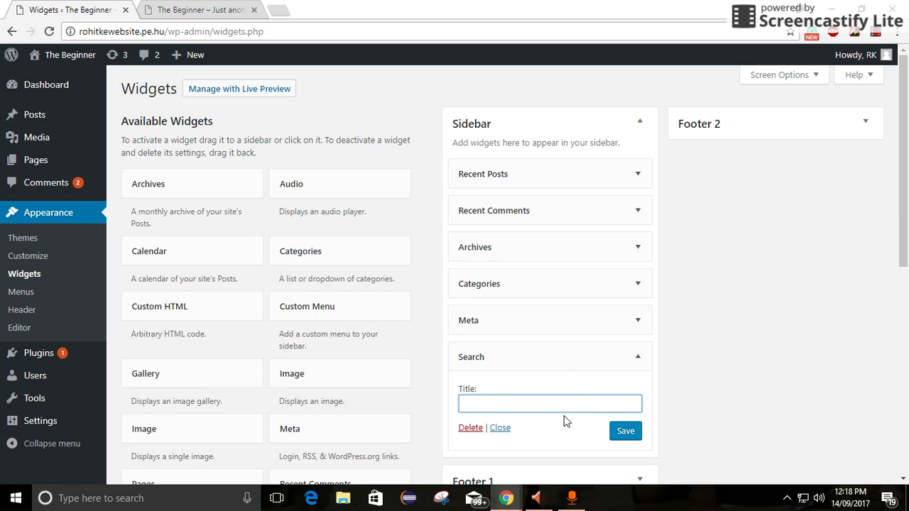
{"action": "type", "text": "Search Here"}
{"action": "left_click", "coordinate": [619, 435]}
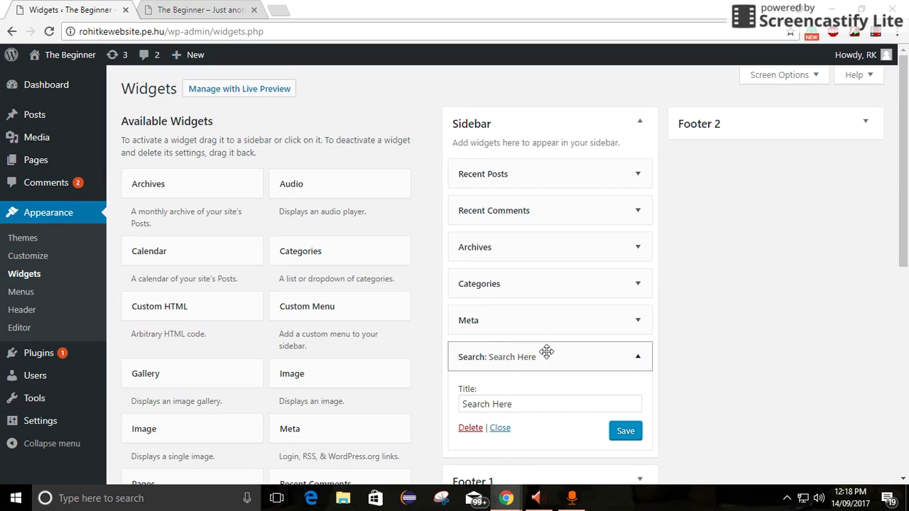
Step: Reload the live site and check its sidebar for the search box under the "Search Here" title
{"action": "left_click", "coordinate": [159, 10]}
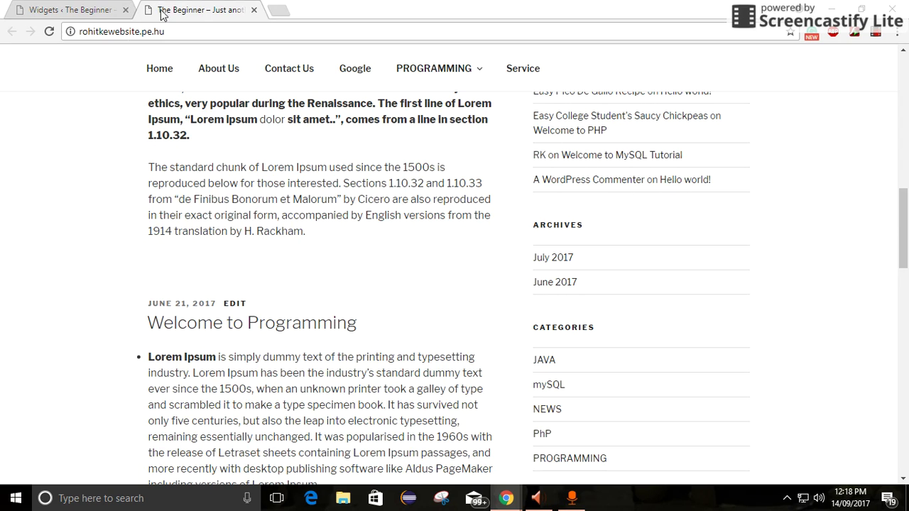
{"action": "left_click", "coordinate": [49, 31]}
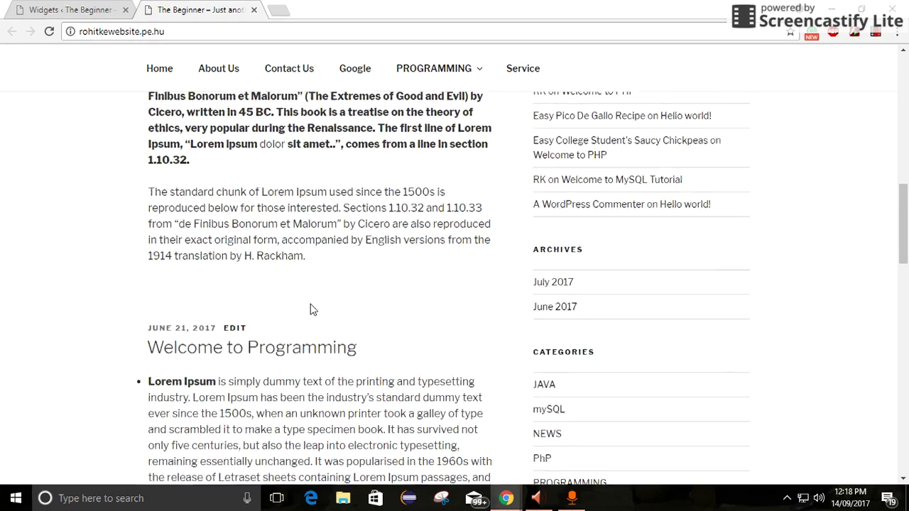
{"action": "scroll", "coordinate": [312, 305], "scroll_direction": "up", "scroll_amount": 4}
{"action": "scroll", "coordinate": [311, 306], "scroll_direction": "up", "scroll_amount": 3}
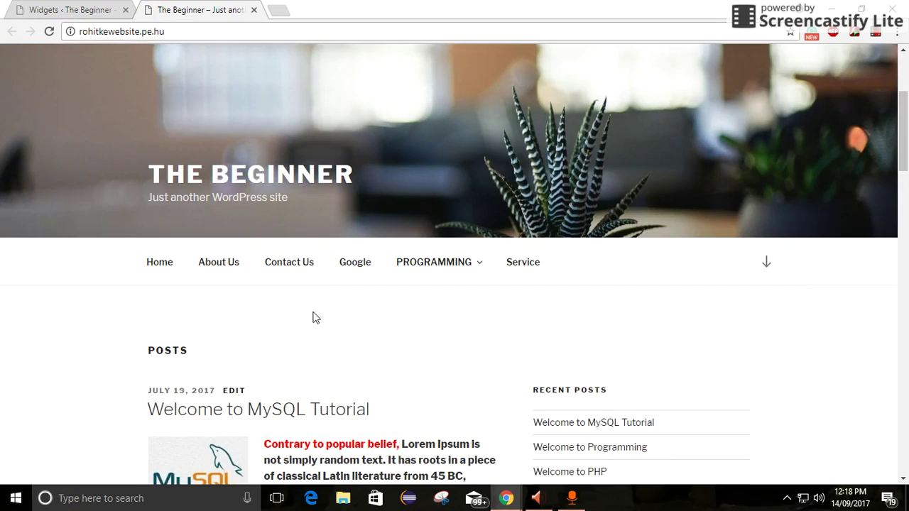
{"action": "scroll", "coordinate": [316, 318], "scroll_direction": "down", "scroll_amount": 3}
{"action": "scroll", "coordinate": [318, 320], "scroll_direction": "down", "scroll_amount": 9}
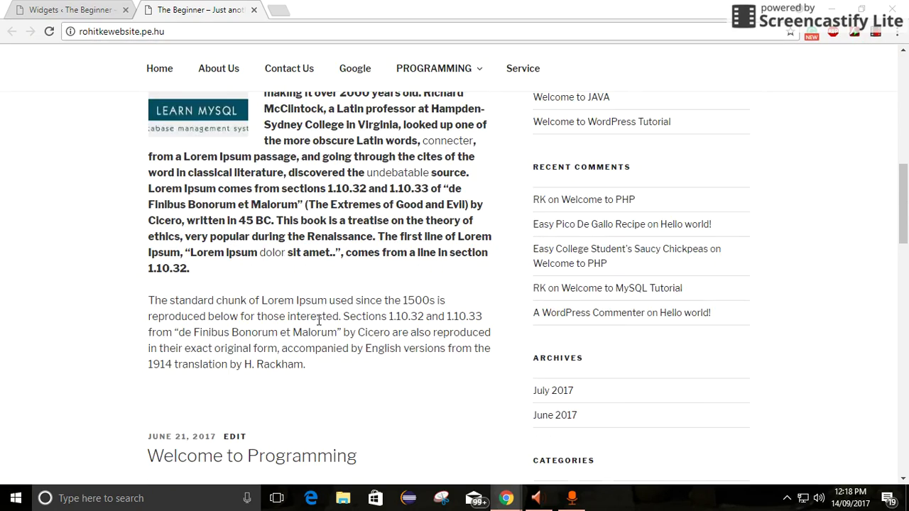
{"action": "scroll", "coordinate": [322, 326], "scroll_direction": "down", "scroll_amount": 3}
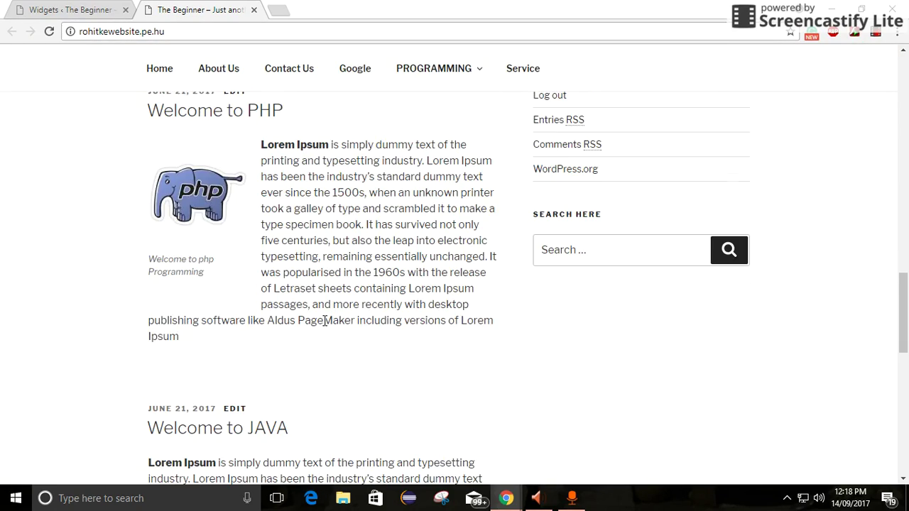
{"action": "left_click", "coordinate": [560, 253]}
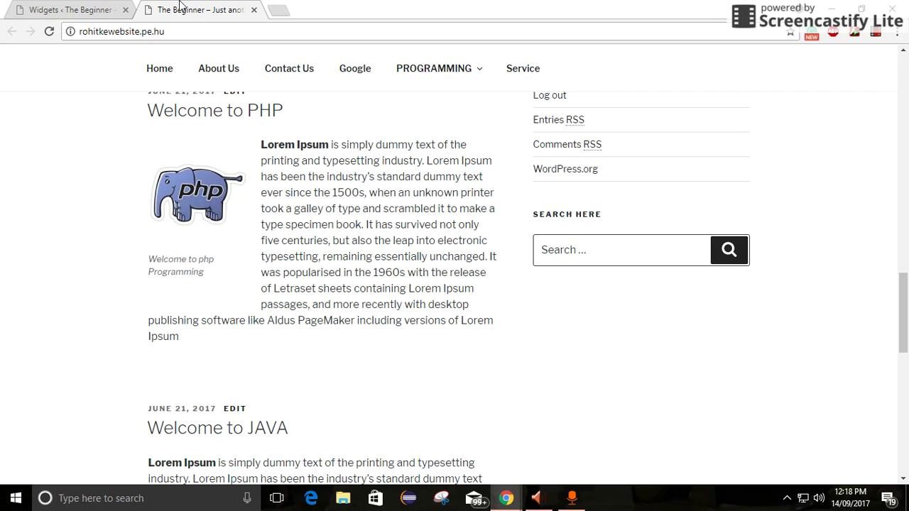
Step: Move the Search widget above Recent Posts in the Sidebar area and check its new position on the reloaded live site
{"action": "left_click", "coordinate": [39, 8]}
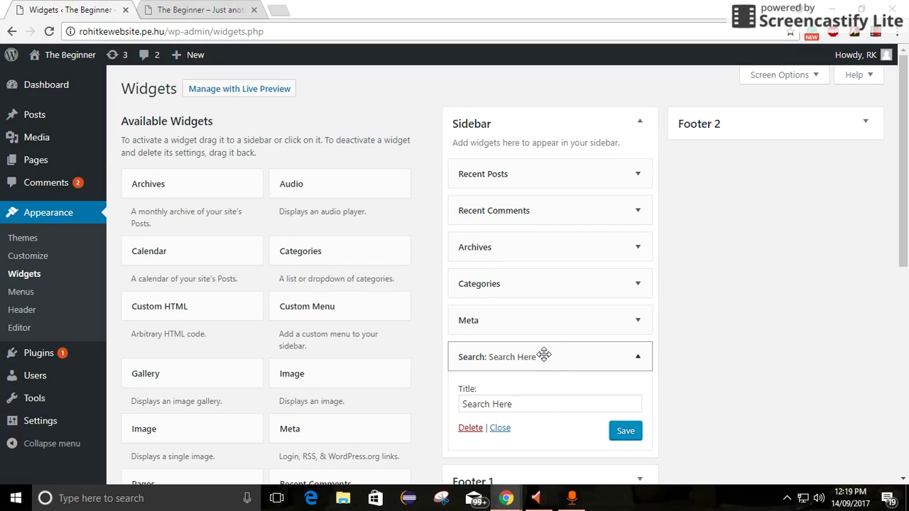
{"action": "left_click_drag", "start_coordinate": [546, 359], "coordinate": [550, 158]}
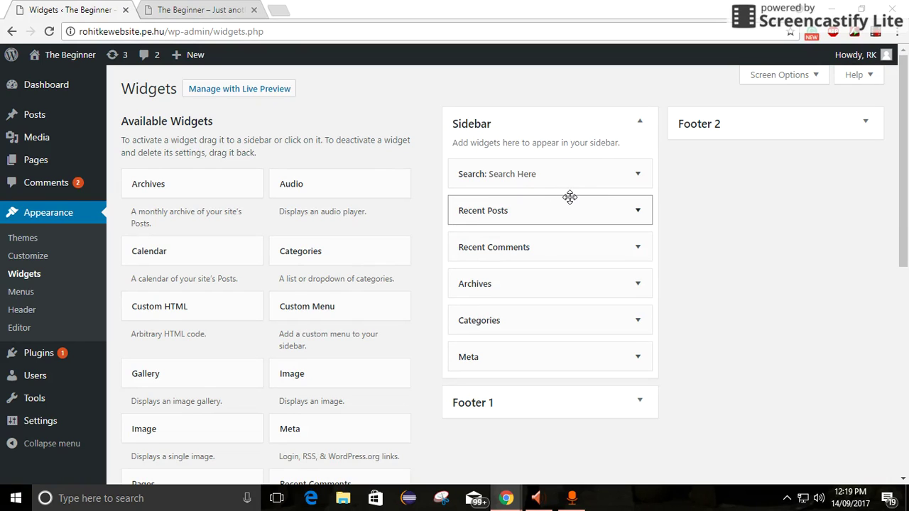
{"action": "left_click", "coordinate": [210, 10]}
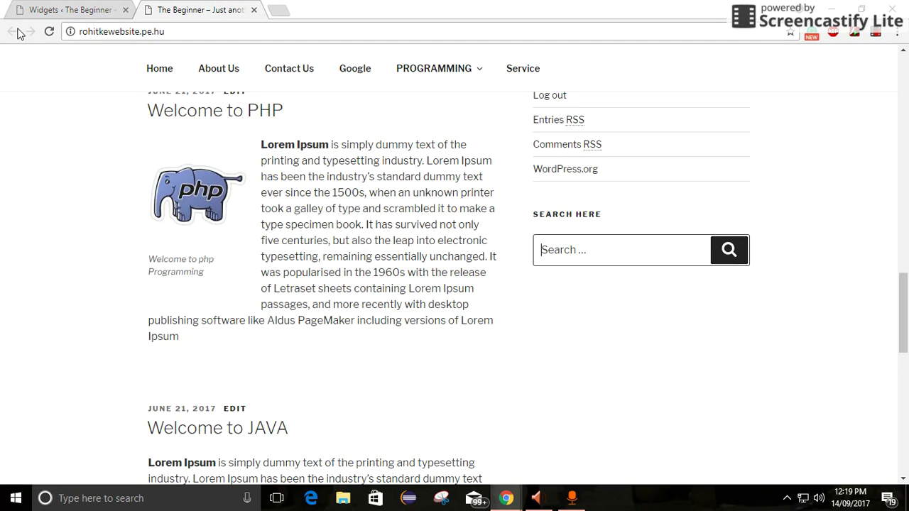
{"action": "left_click", "coordinate": [48, 32]}
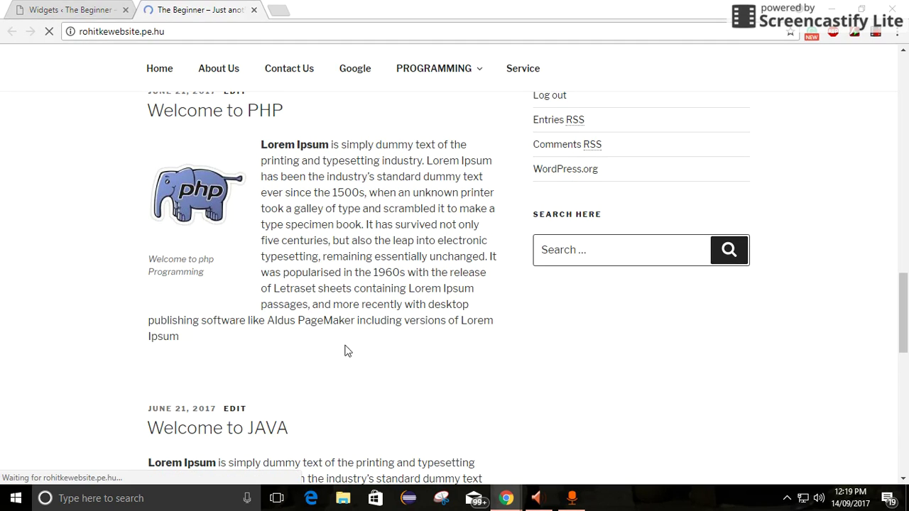
{"action": "scroll", "coordinate": [564, 286], "scroll_direction": "up", "scroll_amount": 6}
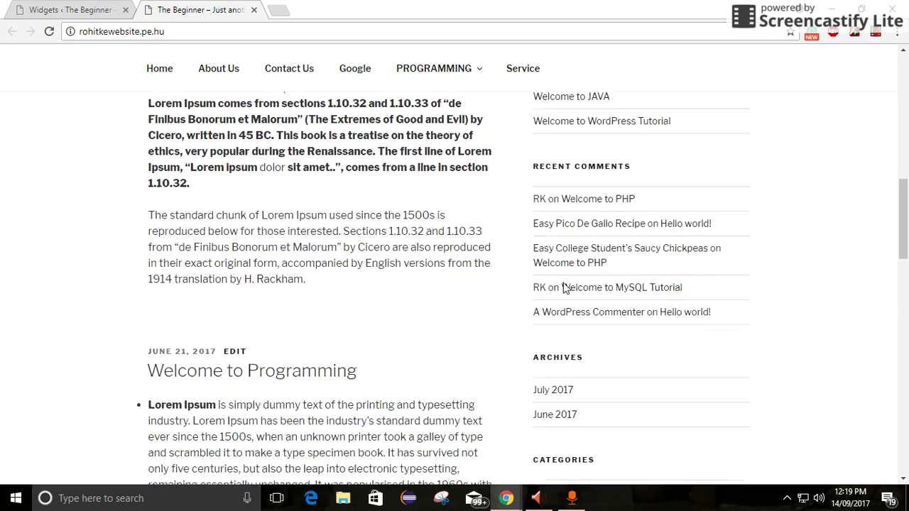
{"action": "scroll", "coordinate": [564, 287], "scroll_direction": "up", "scroll_amount": 10}
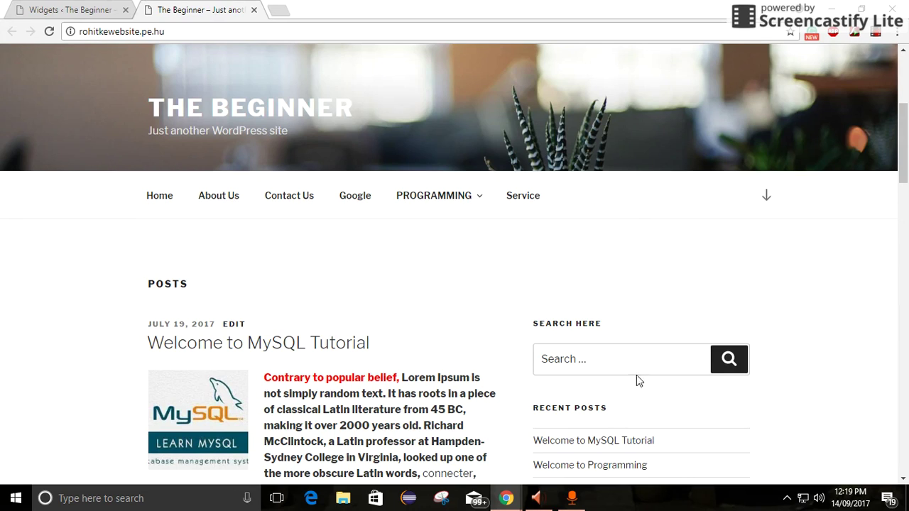
Step: Add the Calendar widget from the available widgets to the Footer 1 area on the Widgets page
{"action": "left_click", "coordinate": [55, 6]}
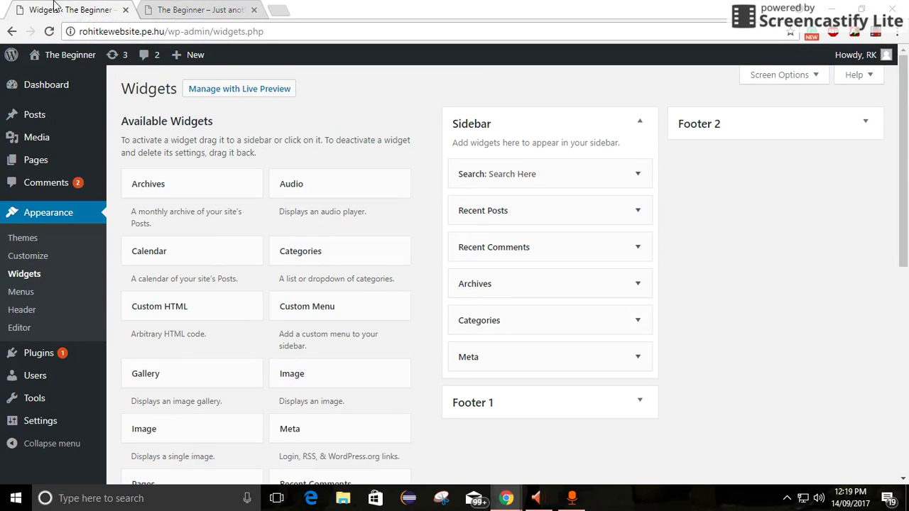
{"action": "left_click", "coordinate": [166, 263]}
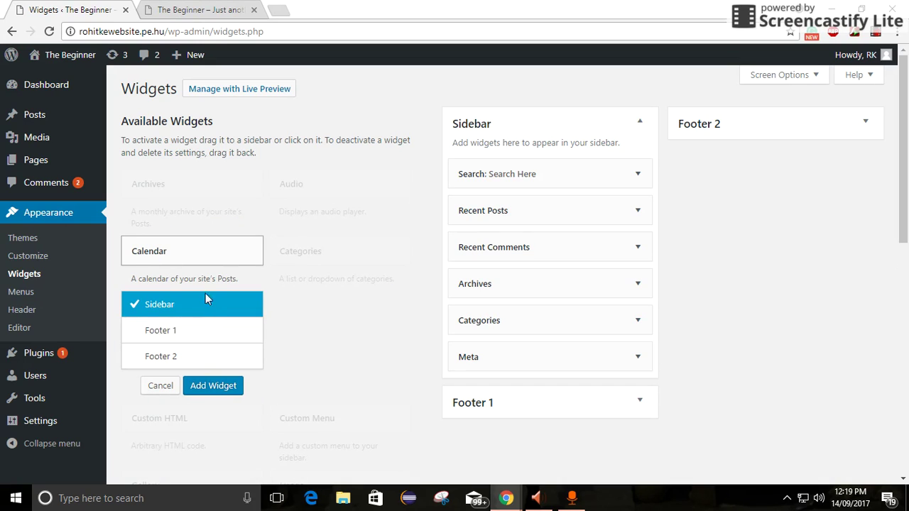
{"action": "left_click", "coordinate": [196, 335]}
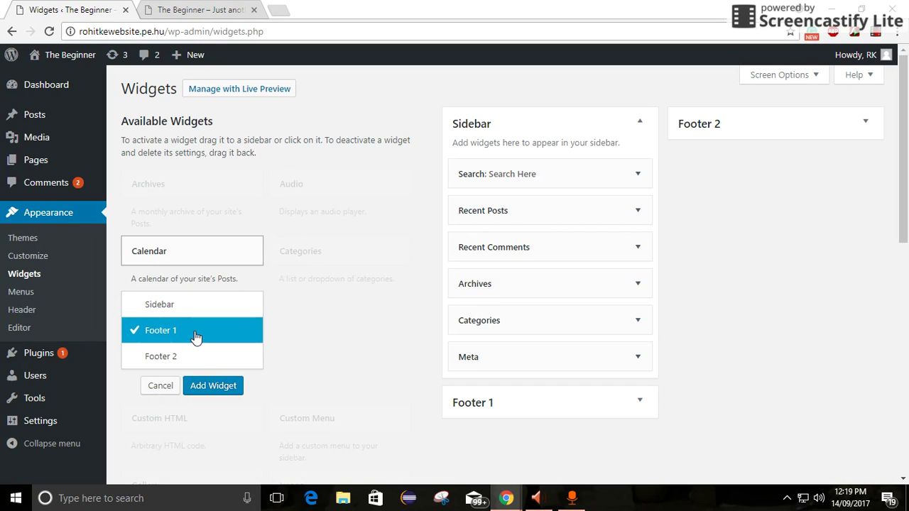
{"action": "left_click", "coordinate": [209, 390]}
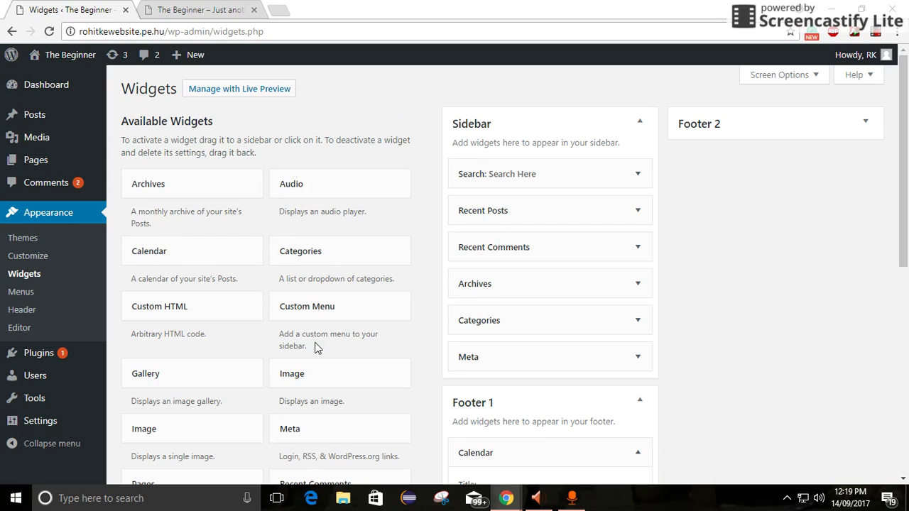
Step: Save the Calendar widget in the Footer 1 area with its title left blank
{"action": "scroll", "coordinate": [308, 392], "scroll_direction": "down", "scroll_amount": 3}
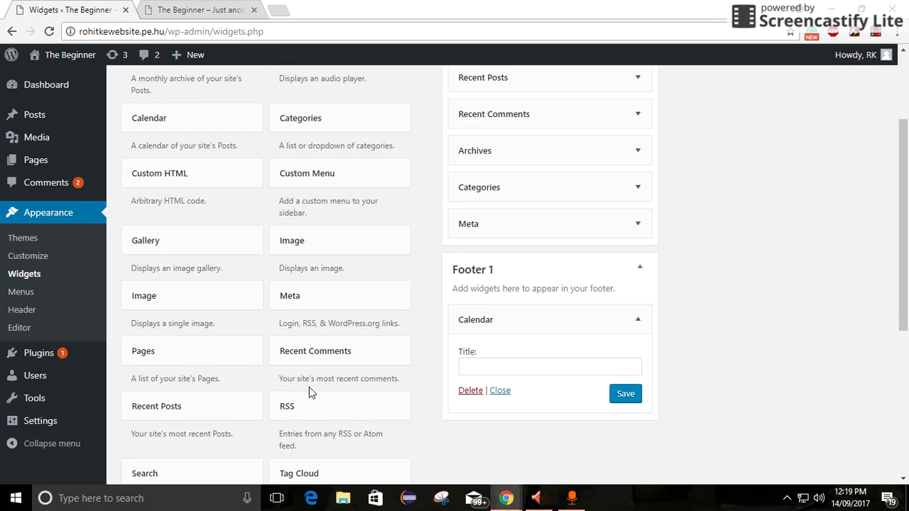
{"action": "scroll", "coordinate": [309, 390], "scroll_direction": "up", "scroll_amount": 3}
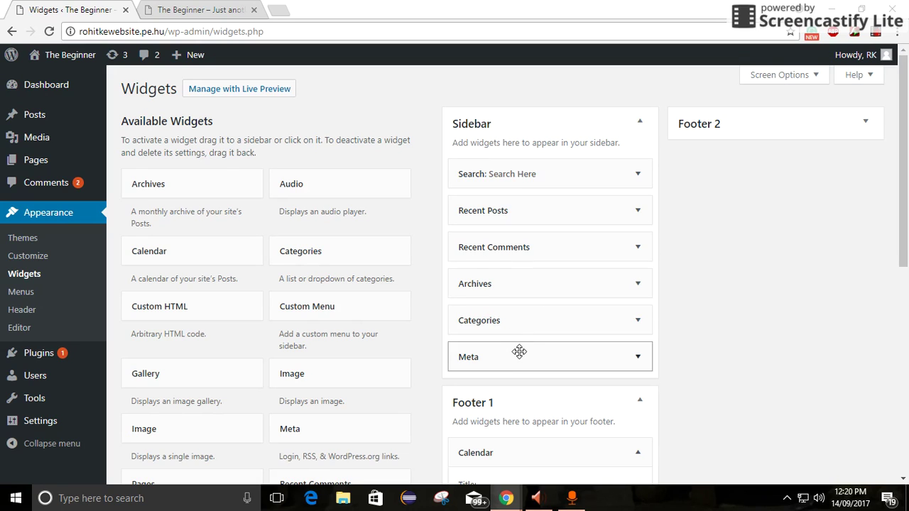
{"action": "scroll", "coordinate": [522, 362], "scroll_direction": "down", "scroll_amount": 1}
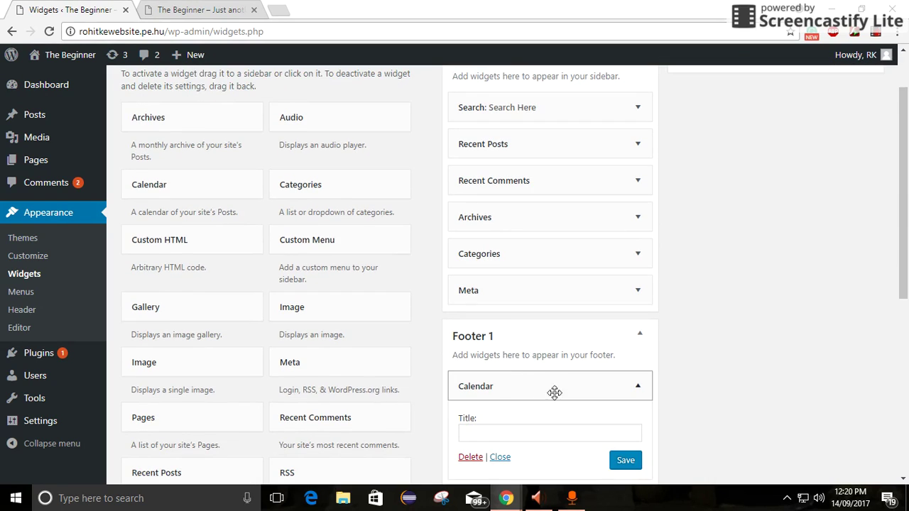
{"action": "scroll", "coordinate": [560, 397], "scroll_direction": "down", "scroll_amount": 1}
{"action": "left_click", "coordinate": [547, 365]}
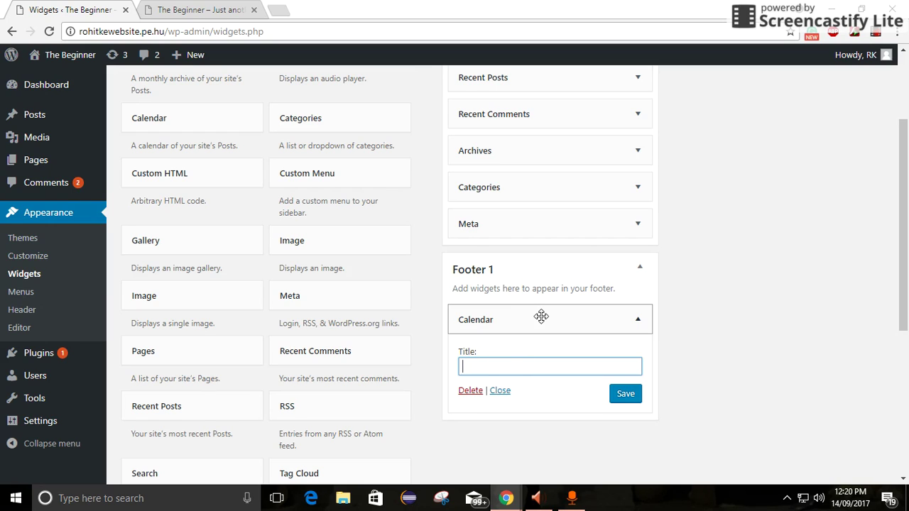
{"action": "left_click", "coordinate": [635, 392]}
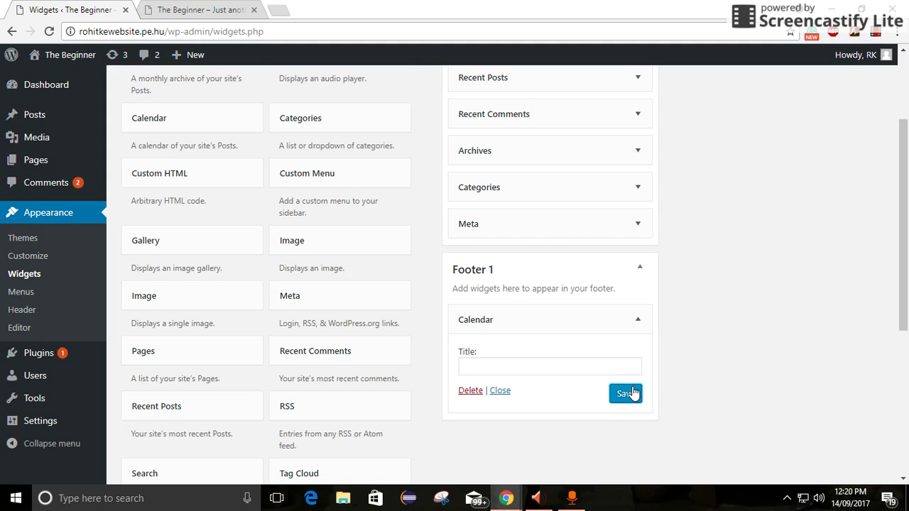
Step: Reload the live site and check its footer for the calendar
{"action": "left_click", "coordinate": [189, 10]}
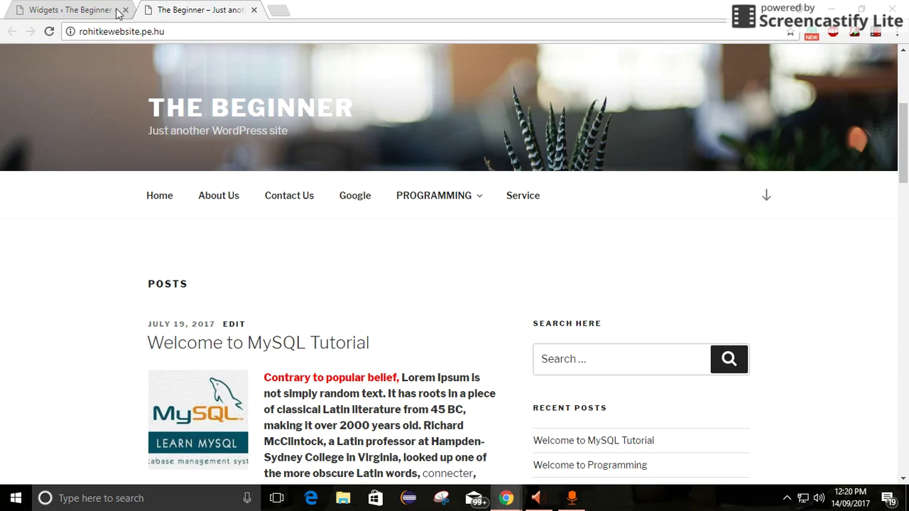
{"action": "left_click", "coordinate": [49, 32]}
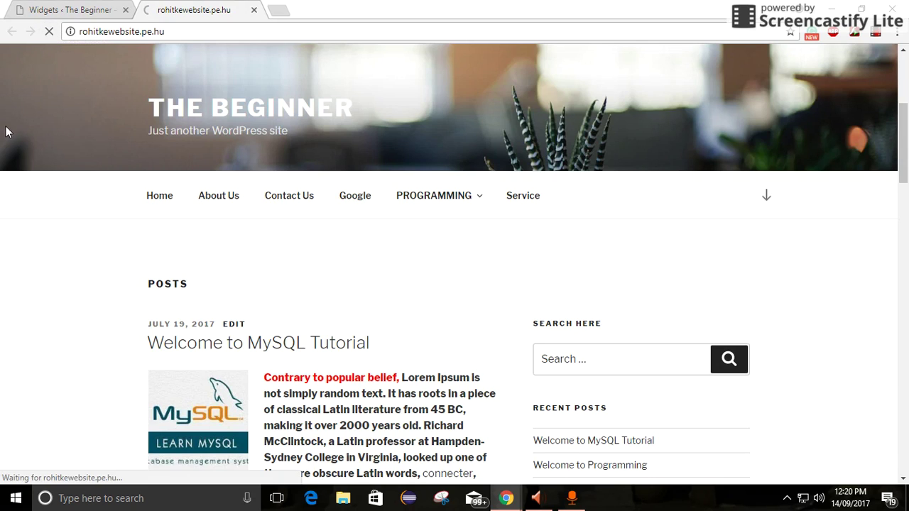
{"action": "scroll", "coordinate": [426, 247], "scroll_direction": "down", "scroll_amount": 10}
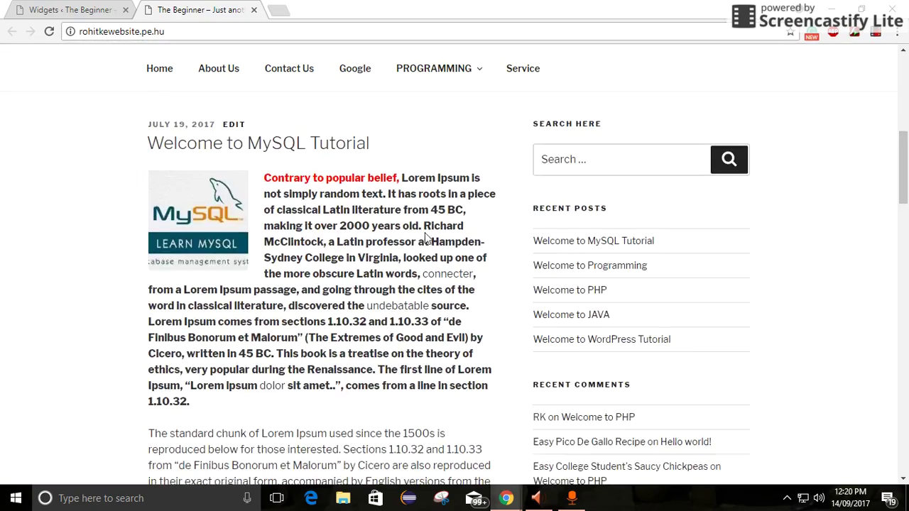
{"action": "scroll", "coordinate": [419, 222], "scroll_direction": "down", "scroll_amount": 8}
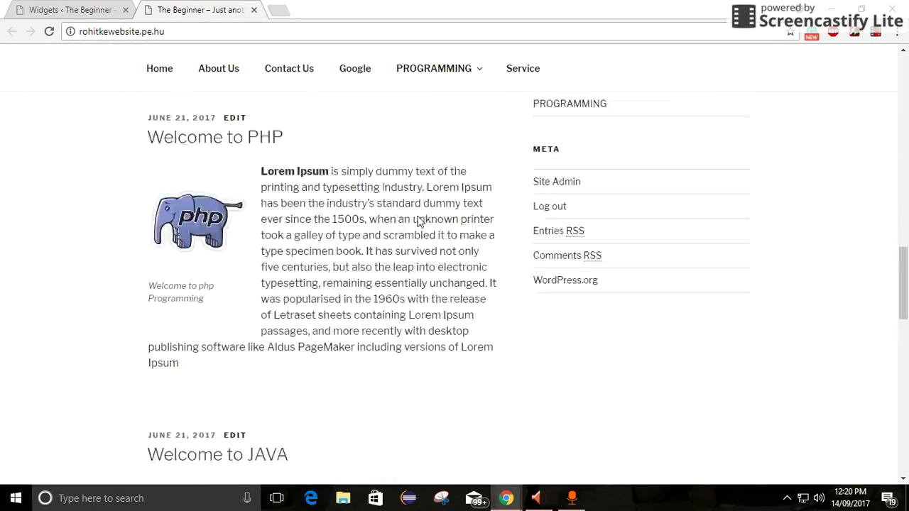
{"action": "scroll", "coordinate": [412, 210], "scroll_direction": "down", "scroll_amount": 10}
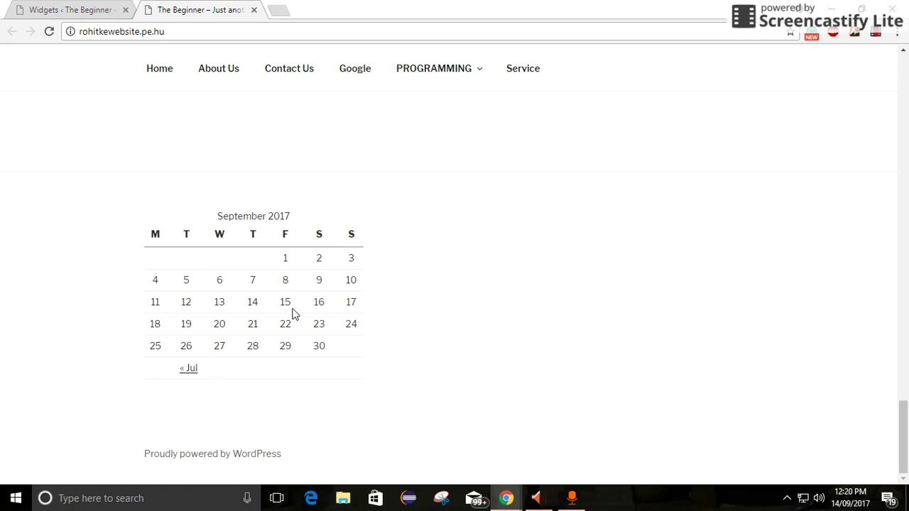
Step: Return to the Widgets page and close the Calendar widget's settings in the Footer 1 area
{"action": "left_click", "coordinate": [33, 10]}
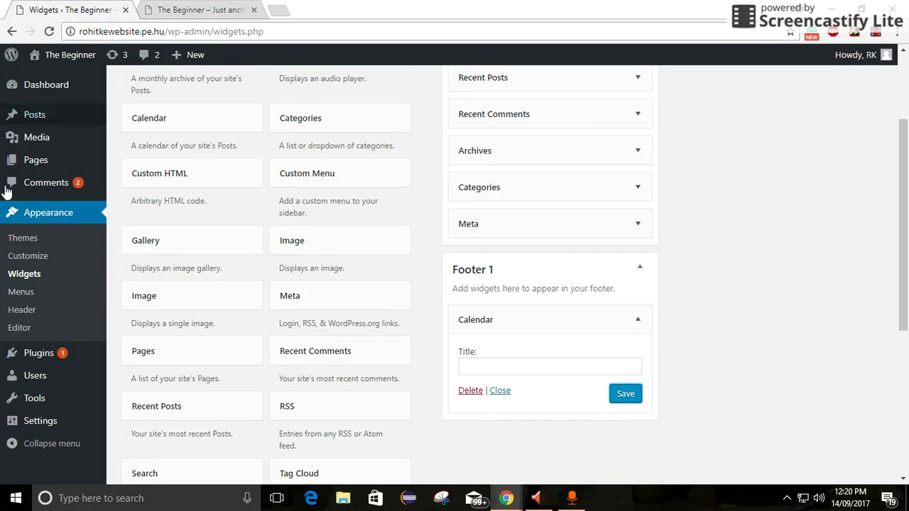
{"action": "scroll", "coordinate": [545, 348], "scroll_direction": "up", "scroll_amount": 1}
{"action": "scroll", "coordinate": [545, 348], "scroll_direction": "down", "scroll_amount": 2}
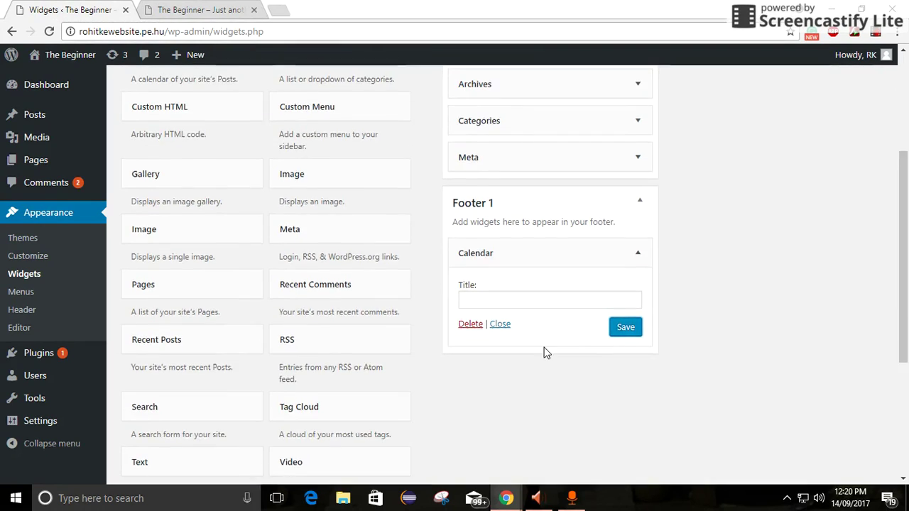
{"action": "scroll", "coordinate": [544, 351], "scroll_direction": "up", "scroll_amount": 1}
{"action": "left_click", "coordinate": [504, 393]}
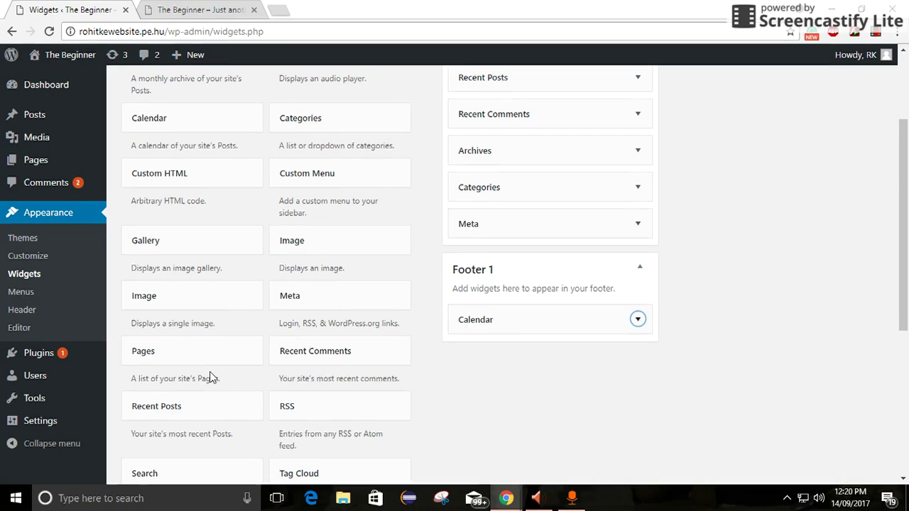
Step: Add the Image widget described as "Displays an image." to the Footer 2 area and title it "My pics"
{"action": "scroll", "coordinate": [209, 378], "scroll_direction": "down", "scroll_amount": 2}
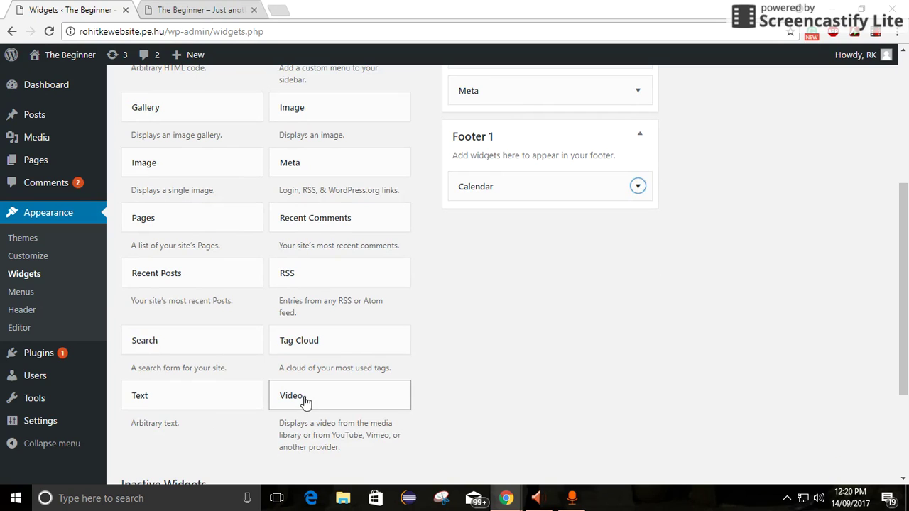
{"action": "scroll", "coordinate": [323, 347], "scroll_direction": "up", "scroll_amount": 1}
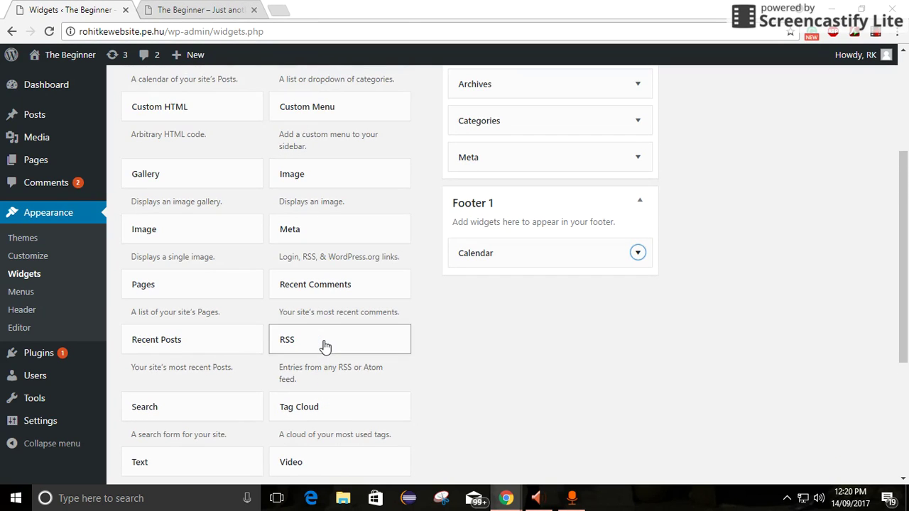
{"action": "scroll", "coordinate": [324, 347], "scroll_direction": "up", "scroll_amount": 2}
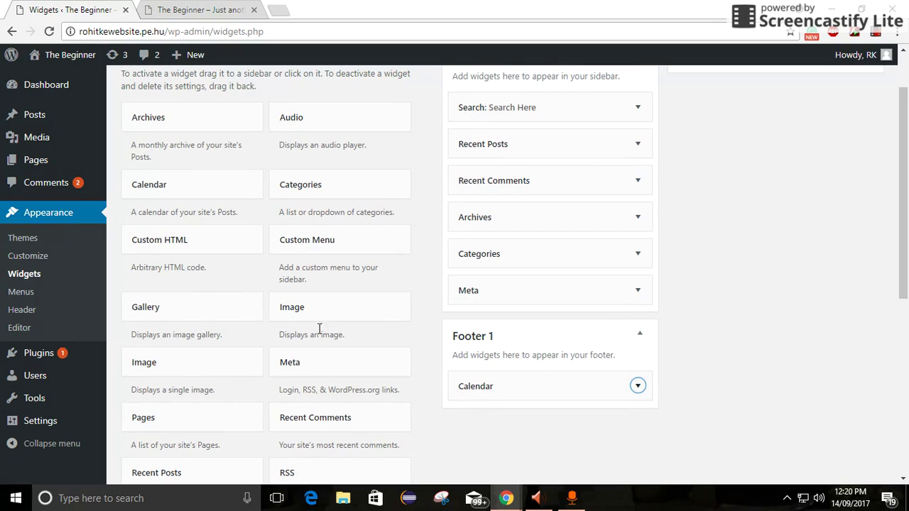
{"action": "left_click", "coordinate": [324, 310]}
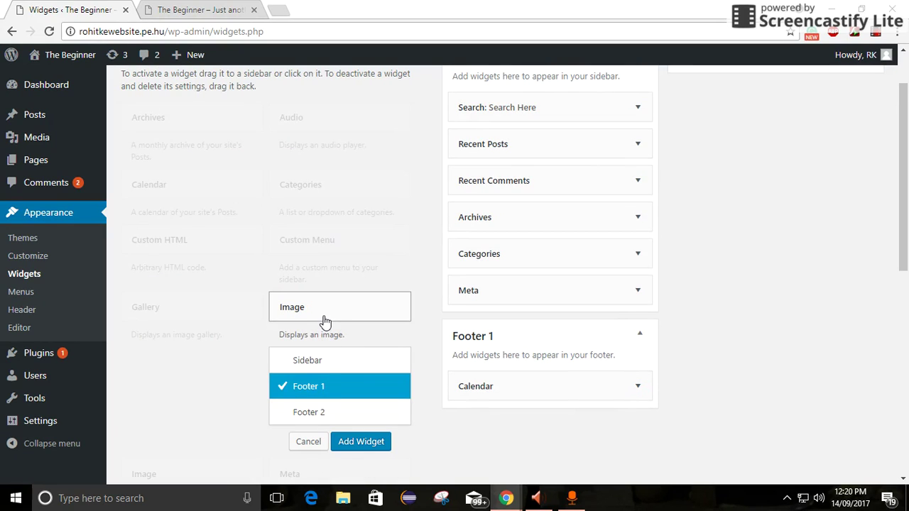
{"action": "left_click", "coordinate": [311, 412]}
{"action": "left_click", "coordinate": [373, 443]}
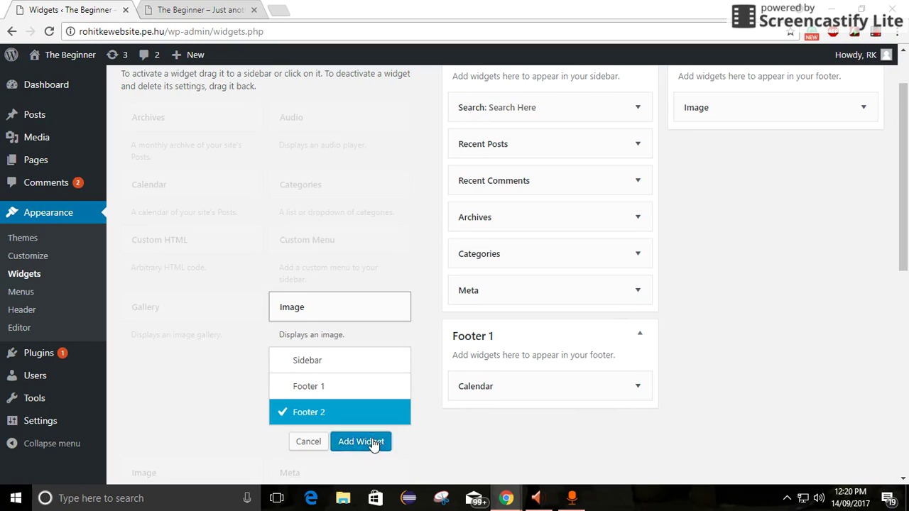
{"action": "left_click", "coordinate": [771, 158]}
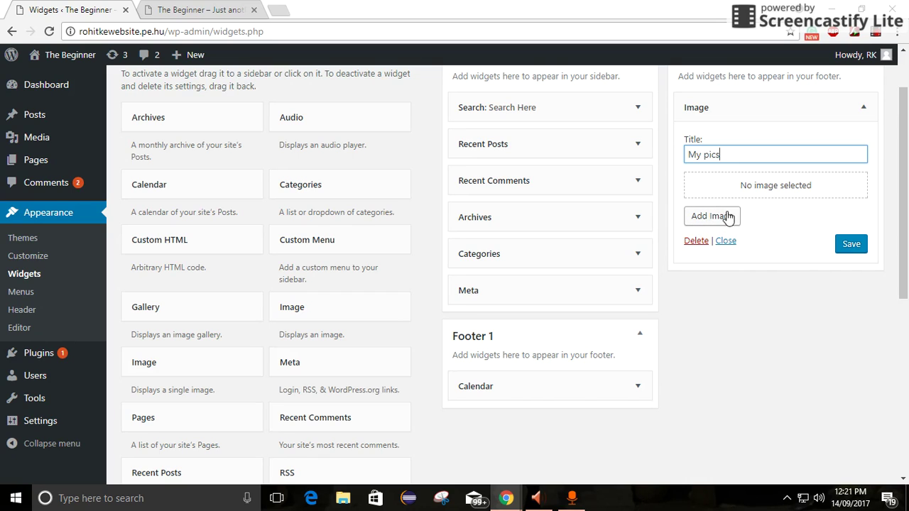
Step: Choose wordpress.jpg from the media library for the My pics widget and scale the image to 520 × 293
{"action": "left_click", "coordinate": [726, 217]}
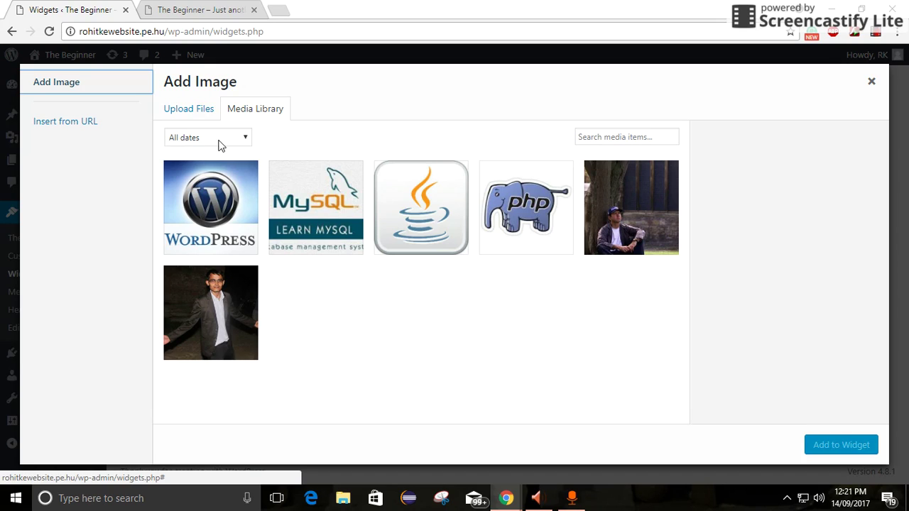
{"action": "left_click", "coordinate": [245, 219]}
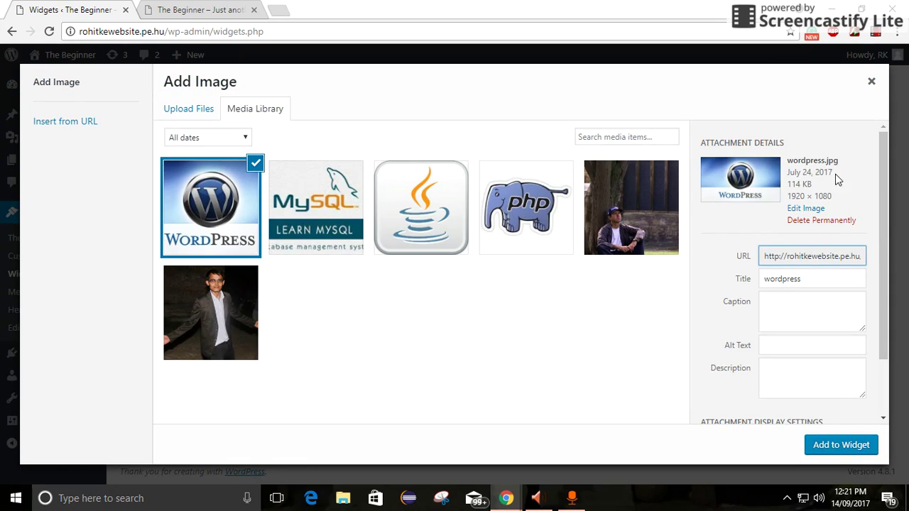
{"action": "left_click", "coordinate": [802, 210]}
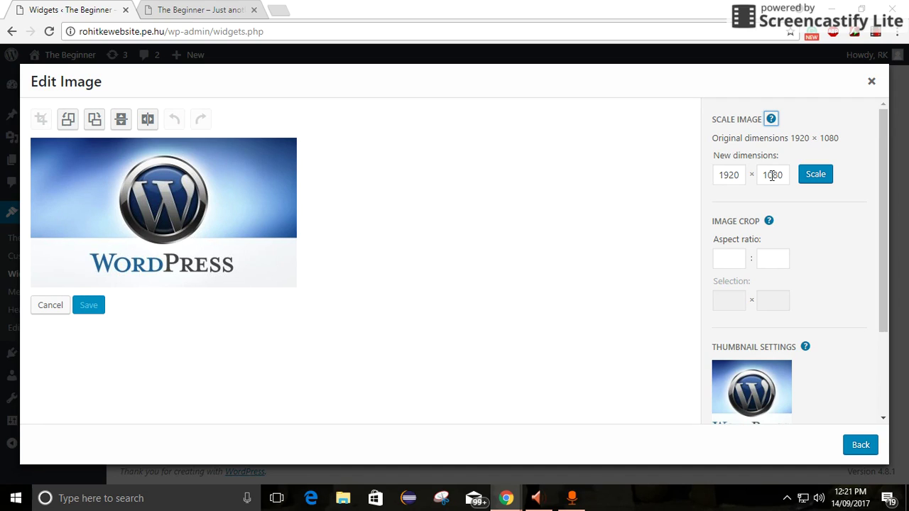
{"action": "left_click", "coordinate": [729, 177]}
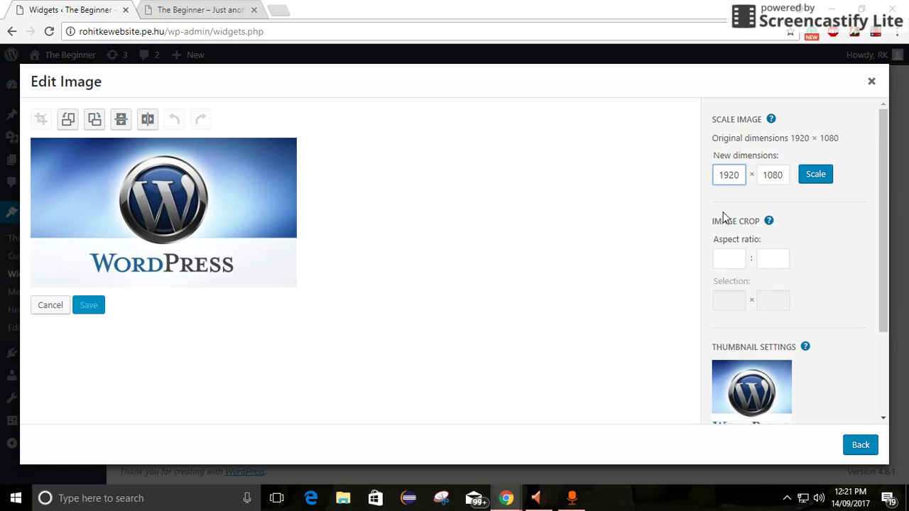
{"action": "key", "text": "BackSpace"}
{"action": "type", "text": "5"}
{"action": "left_click", "coordinate": [815, 174]}
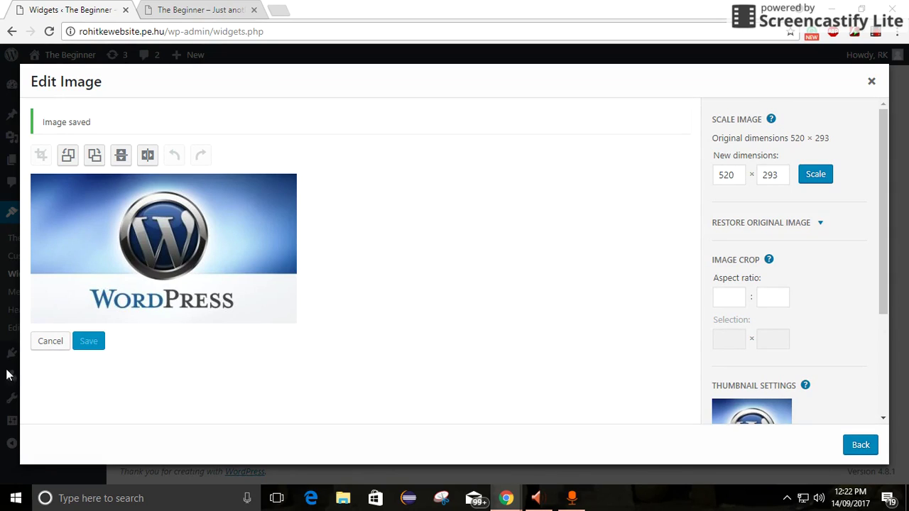
{"action": "scroll", "coordinate": [702, 274], "scroll_direction": "down", "scroll_amount": 3}
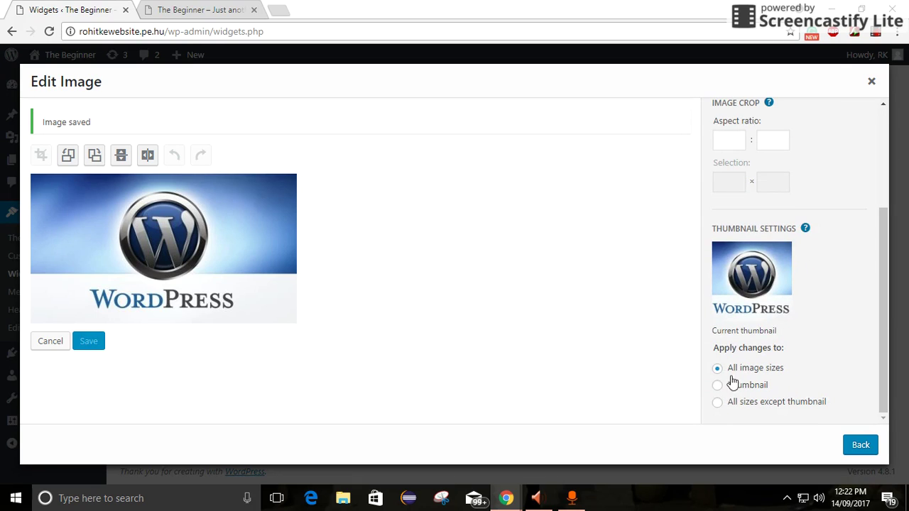
{"action": "left_click", "coordinate": [872, 448]}
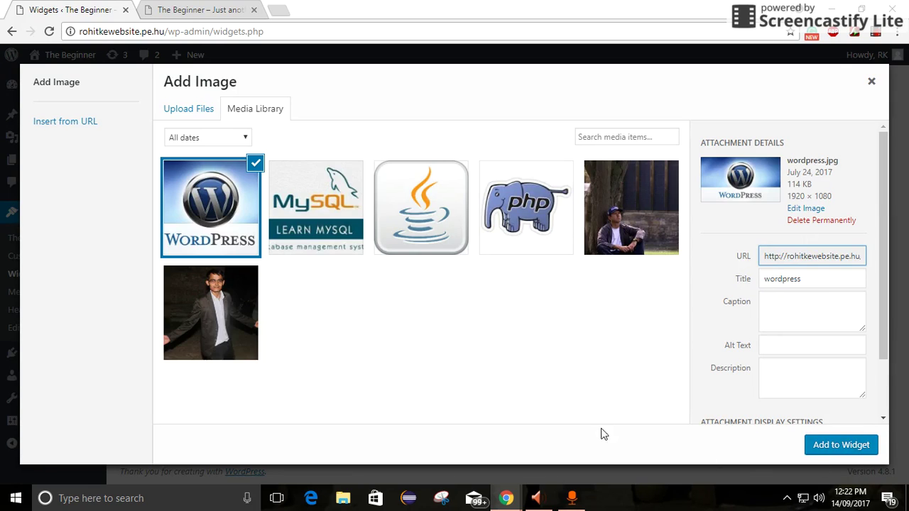
Step: Insert the selected WordPress image into the My pics widget in the Footer 2 area and save the widget
{"action": "left_click", "coordinate": [824, 446]}
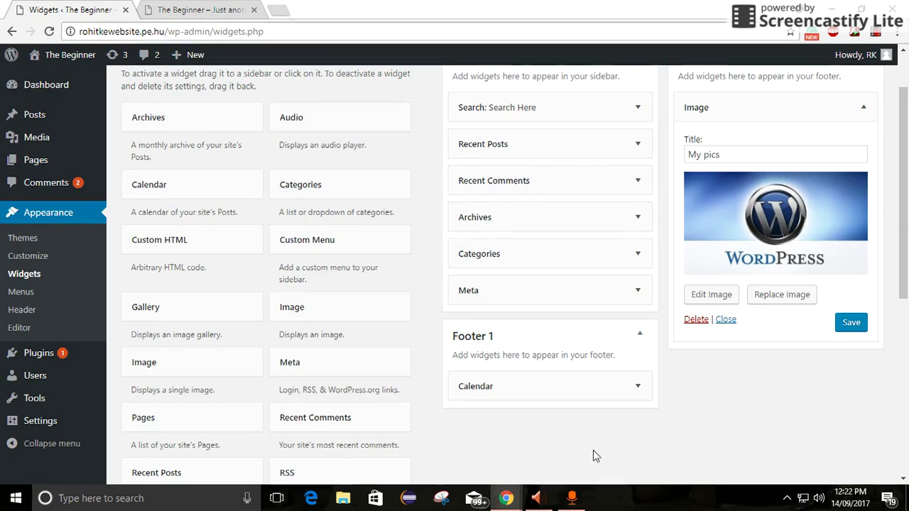
{"action": "left_click", "coordinate": [849, 323]}
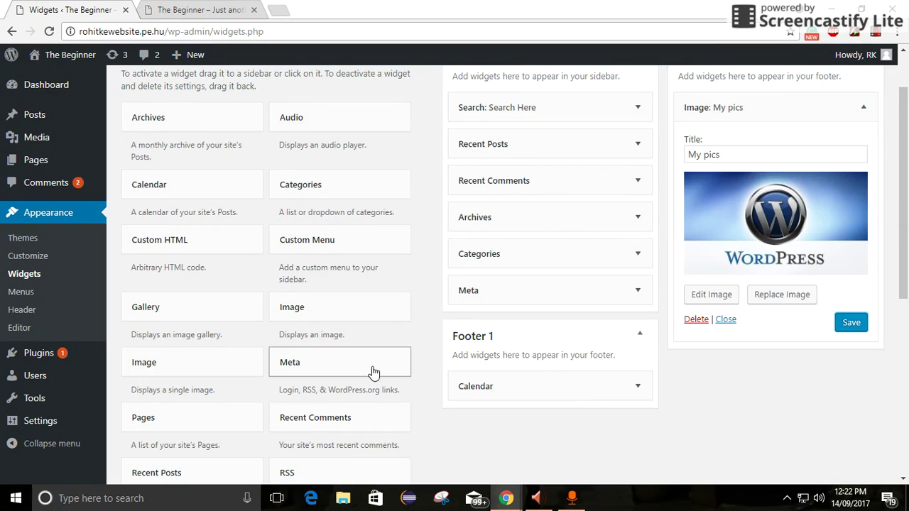
{"action": "scroll", "coordinate": [707, 234], "scroll_direction": "up", "scroll_amount": 1}
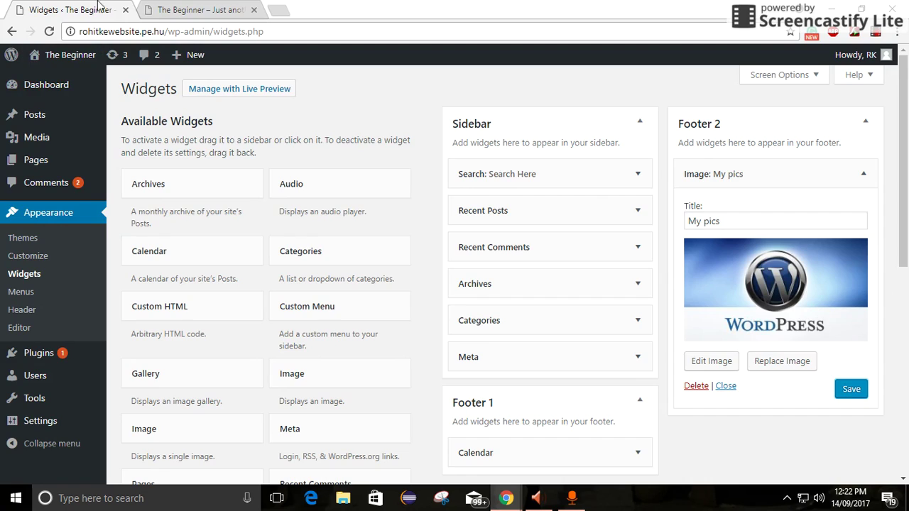
Step: Reload the live site and examine the My pics image in its footer, the header, the posts and the sidebar widgets
{"action": "left_click", "coordinate": [167, 8]}
{"action": "left_click", "coordinate": [49, 31]}
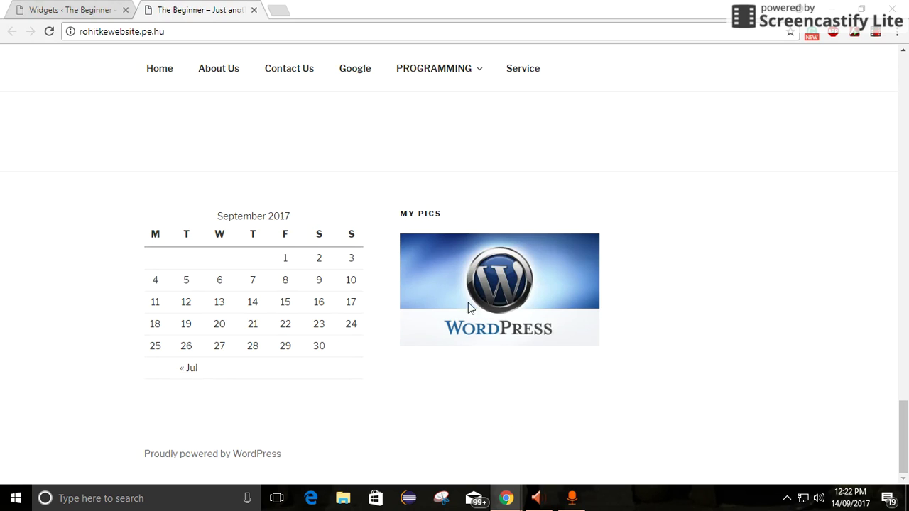
{"action": "scroll", "coordinate": [436, 344], "scroll_direction": "up", "scroll_amount": 2}
{"action": "scroll", "coordinate": [424, 349], "scroll_direction": "up", "scroll_amount": 9}
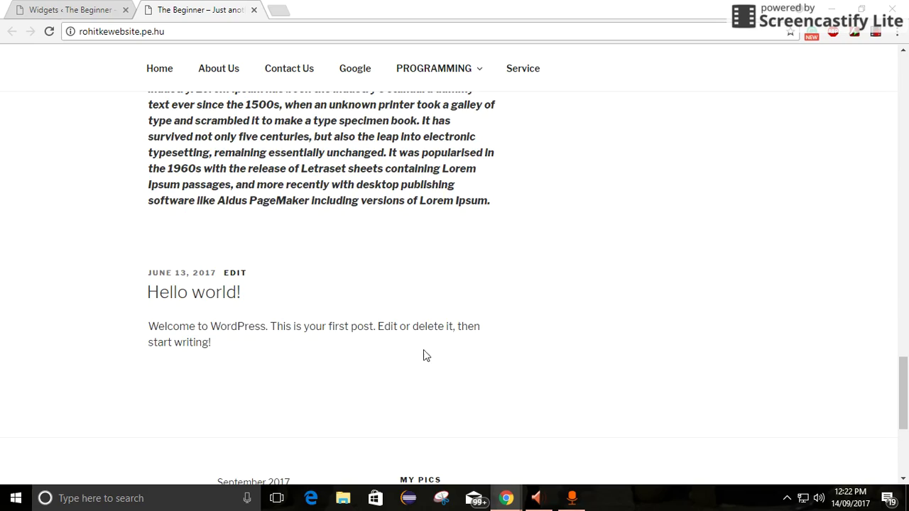
{"action": "scroll", "coordinate": [406, 357], "scroll_direction": "up", "scroll_amount": 10}
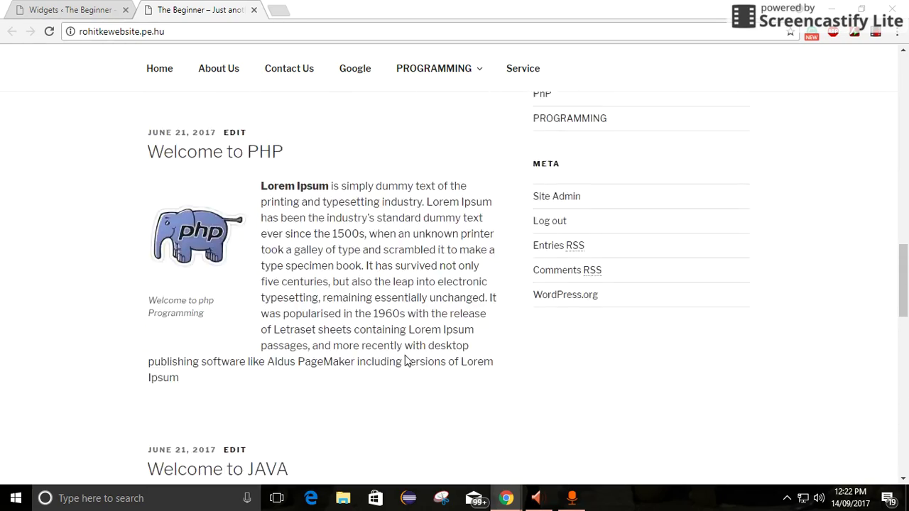
{"action": "scroll", "coordinate": [396, 369], "scroll_direction": "up", "scroll_amount": 6}
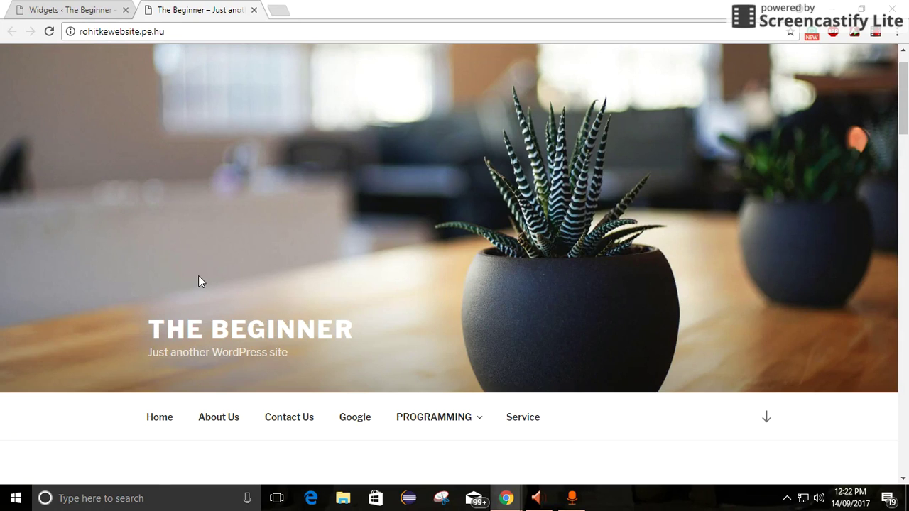
{"action": "scroll", "coordinate": [210, 286], "scroll_direction": "up", "scroll_amount": 1}
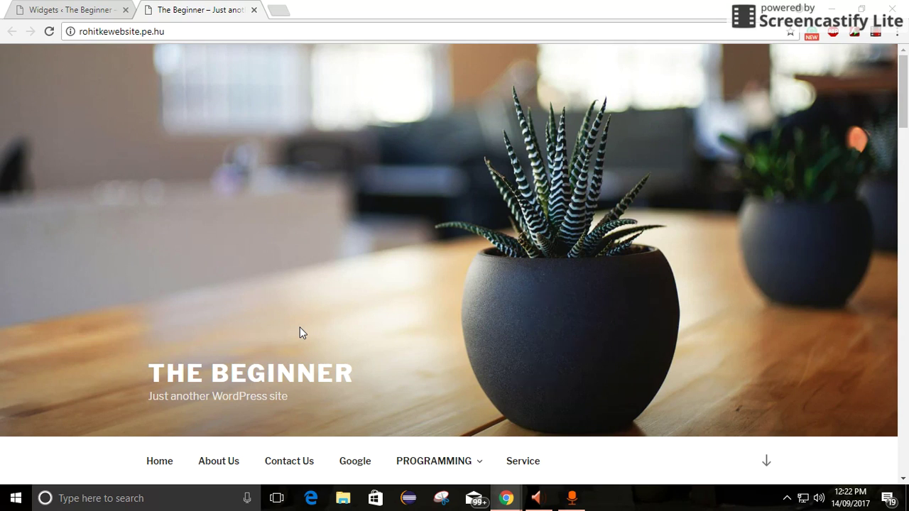
{"action": "scroll", "coordinate": [298, 333], "scroll_direction": "down", "scroll_amount": 2}
{"action": "scroll", "coordinate": [295, 337], "scroll_direction": "up", "scroll_amount": 2}
{"action": "scroll", "coordinate": [238, 329], "scroll_direction": "down", "scroll_amount": 5}
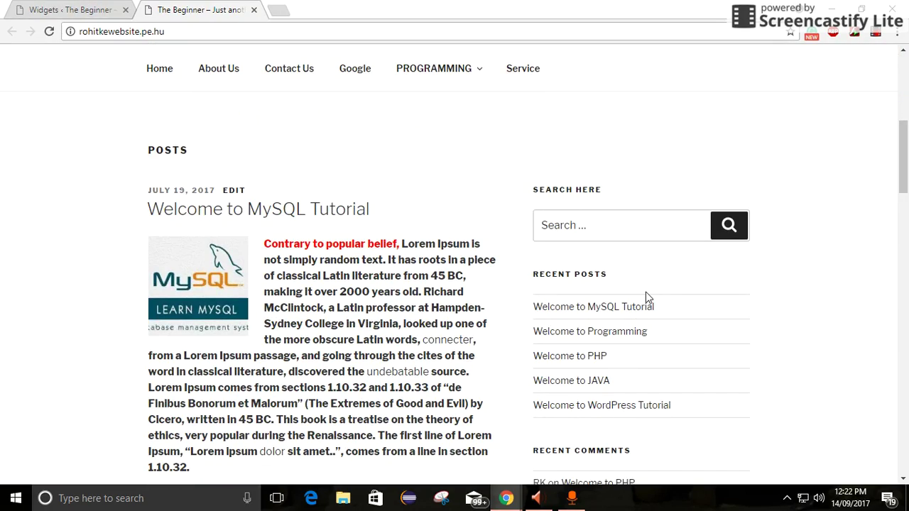
{"action": "scroll", "coordinate": [646, 299], "scroll_direction": "down", "scroll_amount": 9}
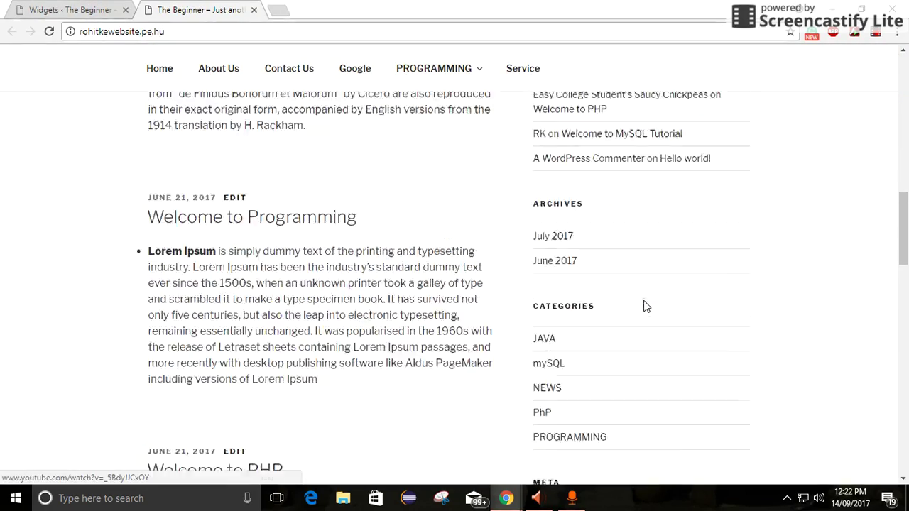
{"action": "scroll", "coordinate": [644, 312], "scroll_direction": "down", "scroll_amount": 10}
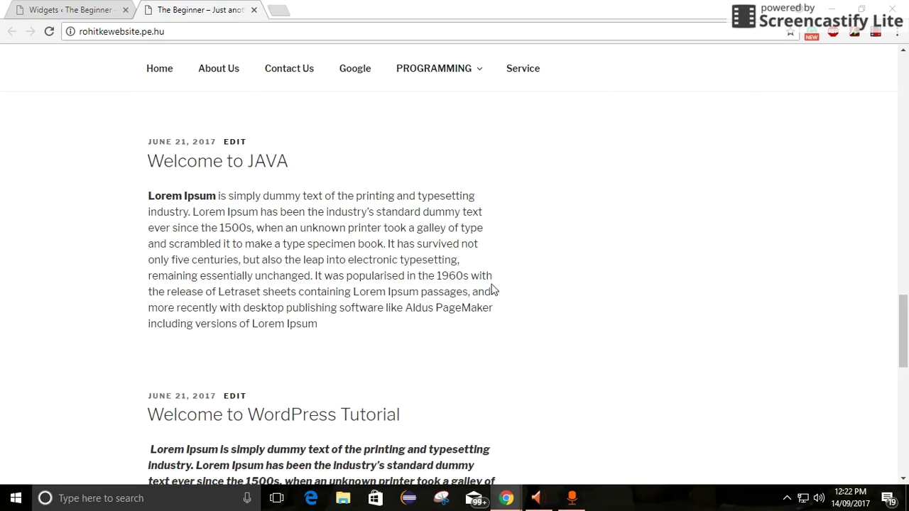
{"action": "scroll", "coordinate": [491, 250], "scroll_direction": "down", "scroll_amount": 6}
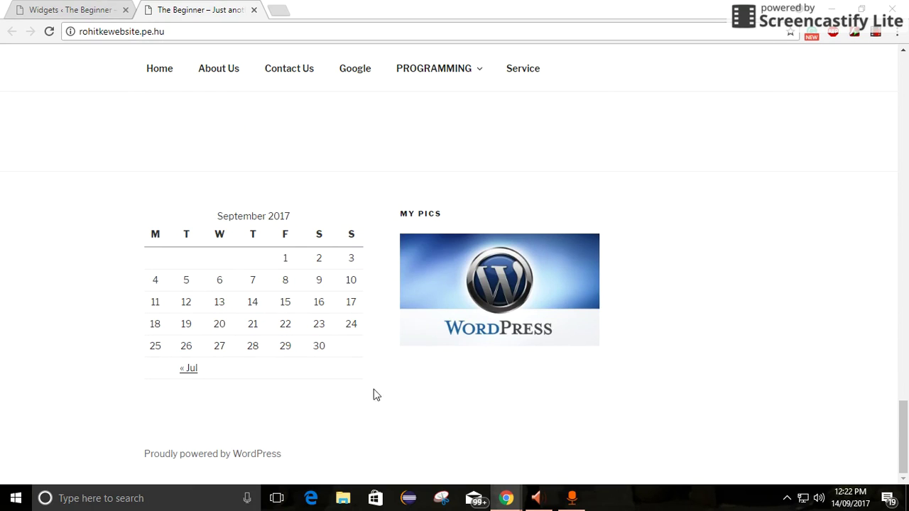
Step: Return to the Widgets page and add the Categories widget to the Footer 1 area
{"action": "left_click", "coordinate": [80, 9]}
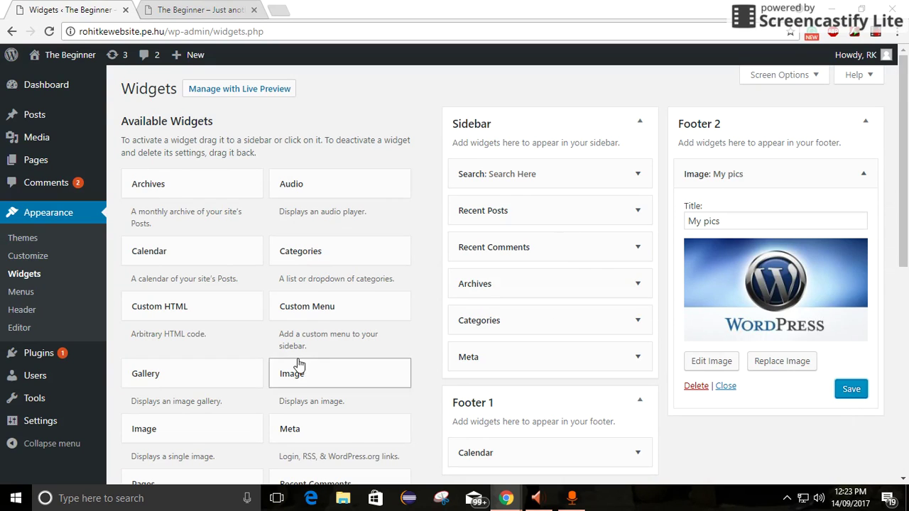
{"action": "scroll", "coordinate": [304, 391], "scroll_direction": "down", "scroll_amount": 1}
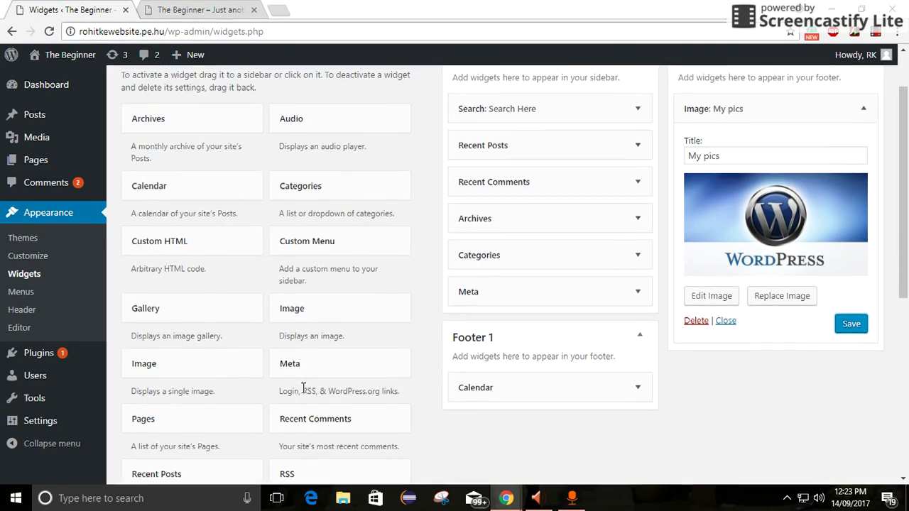
{"action": "scroll", "coordinate": [302, 380], "scroll_direction": "up", "scroll_amount": 1}
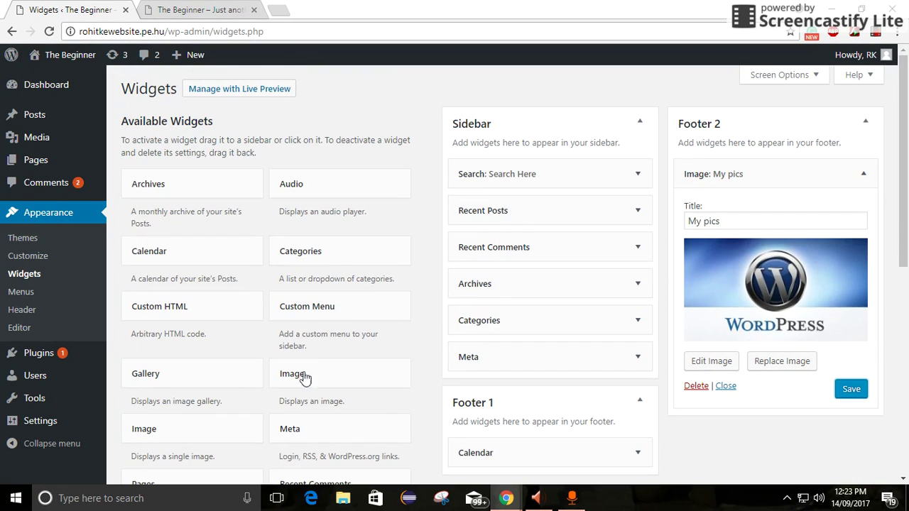
{"action": "left_click", "coordinate": [341, 268]}
{"action": "left_click", "coordinate": [315, 338]}
{"action": "left_click", "coordinate": [362, 387]}
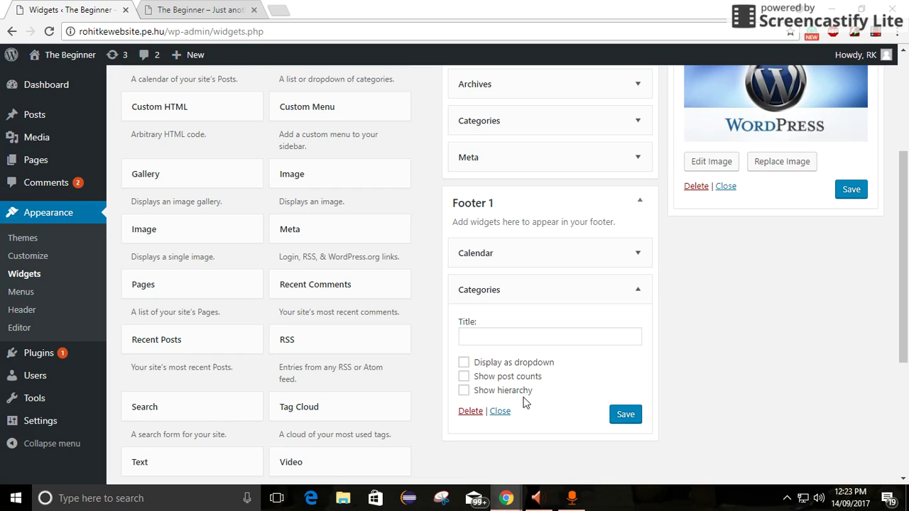
Step: Set the Footer 1 Categories widget to display as a dropdown, save it and close its settings
{"action": "left_click", "coordinate": [463, 362]}
{"action": "left_click", "coordinate": [624, 418]}
{"action": "left_click", "coordinate": [503, 413]}
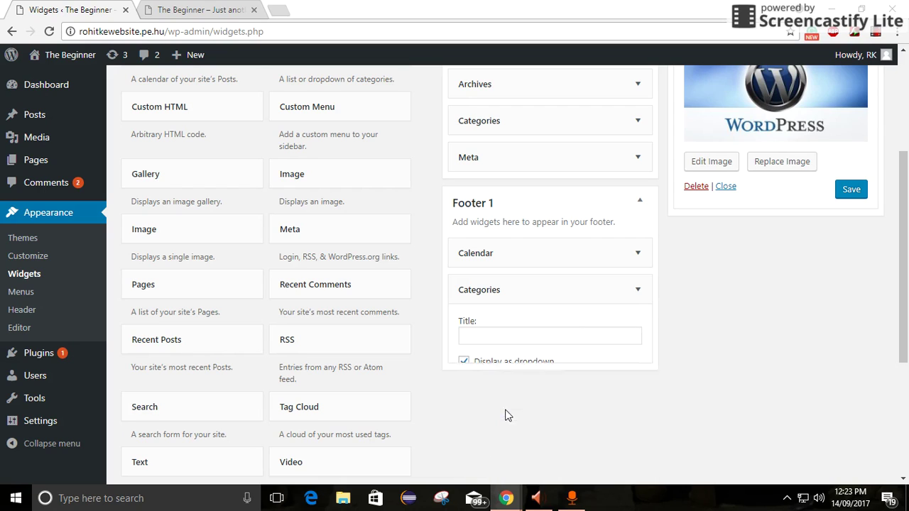
Step: Add the Recent Comments widget to the Footer 2 area with 5 comments to show, save it and close its settings
{"action": "left_click", "coordinate": [318, 299]}
{"action": "left_click", "coordinate": [325, 391]}
{"action": "left_click", "coordinate": [343, 420]}
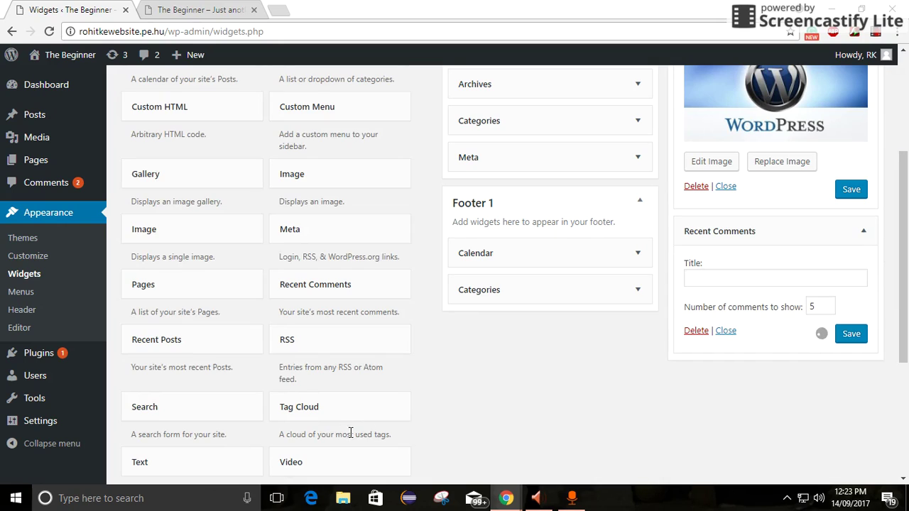
{"action": "left_click", "coordinate": [845, 335]}
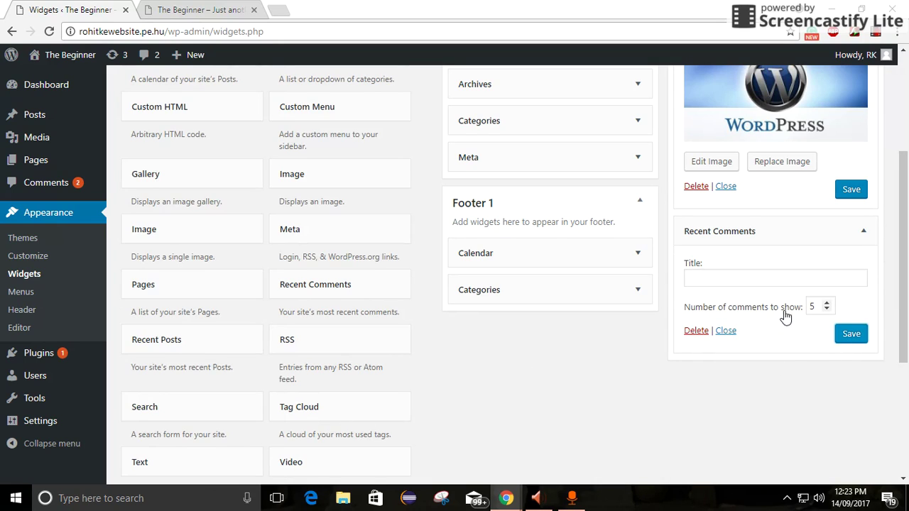
{"action": "left_click", "coordinate": [827, 303]}
{"action": "left_click", "coordinate": [828, 311]}
{"action": "left_click", "coordinate": [849, 332]}
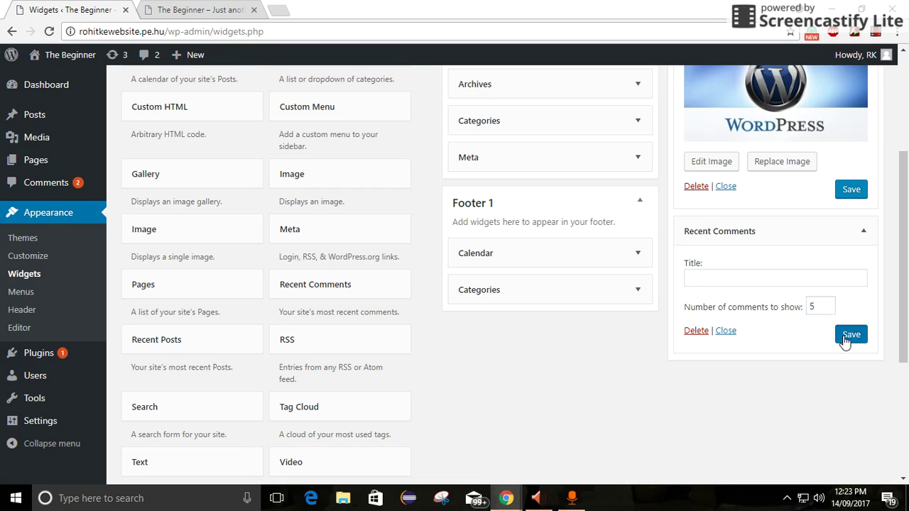
{"action": "left_click", "coordinate": [726, 331]}
Step: Reload the live site and check the footer's Categories dropdown options and Recent Comments list
{"action": "left_click", "coordinate": [170, 8]}
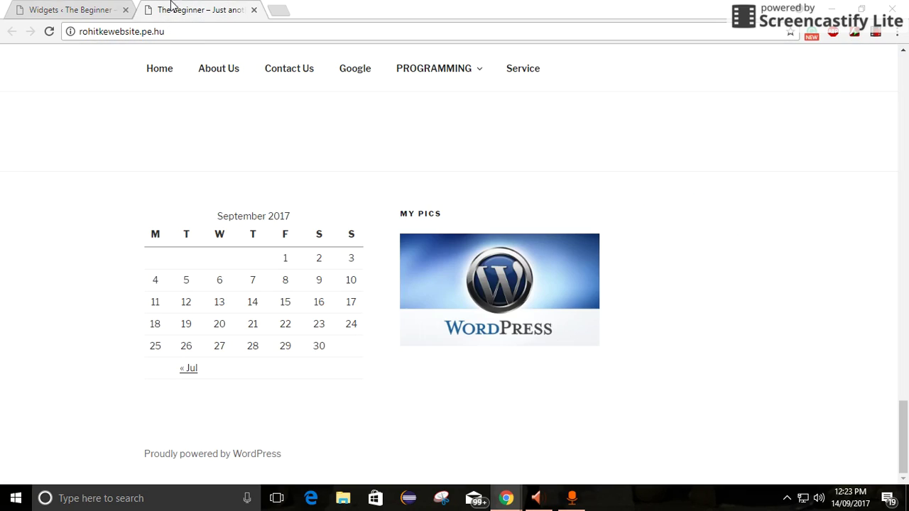
{"action": "left_click", "coordinate": [49, 36]}
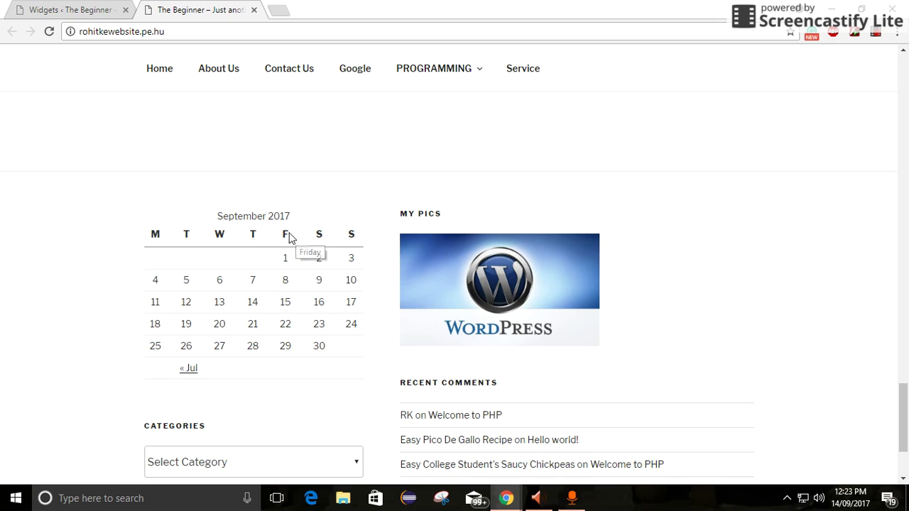
{"action": "scroll", "coordinate": [250, 243], "scroll_direction": "down", "scroll_amount": 1}
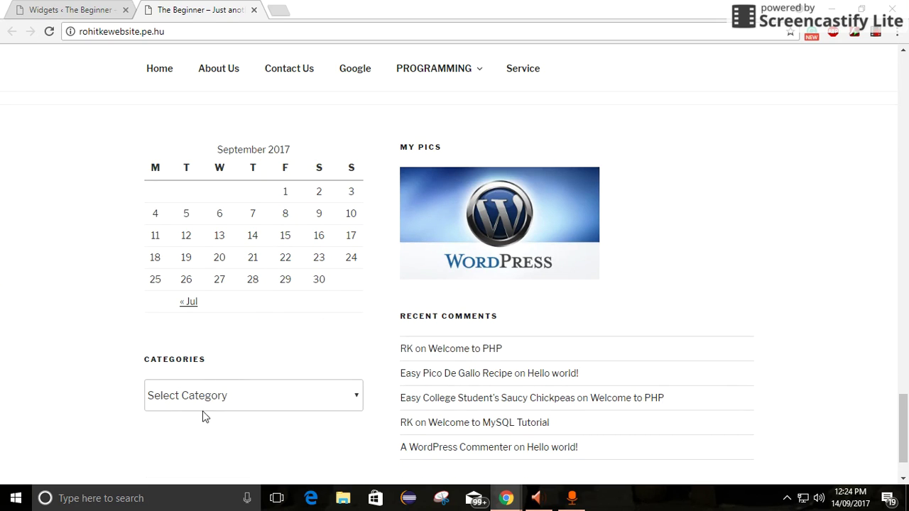
{"action": "left_click", "coordinate": [345, 410]}
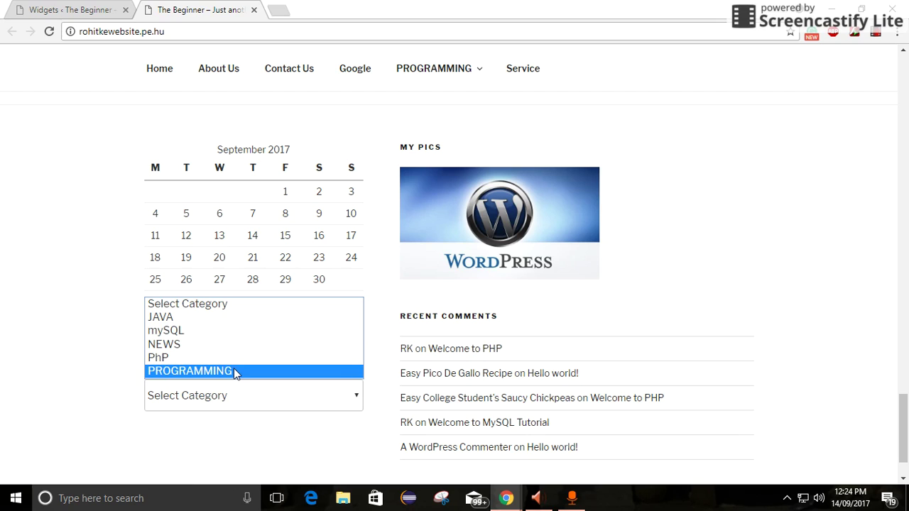
{"action": "left_click", "coordinate": [197, 493]}
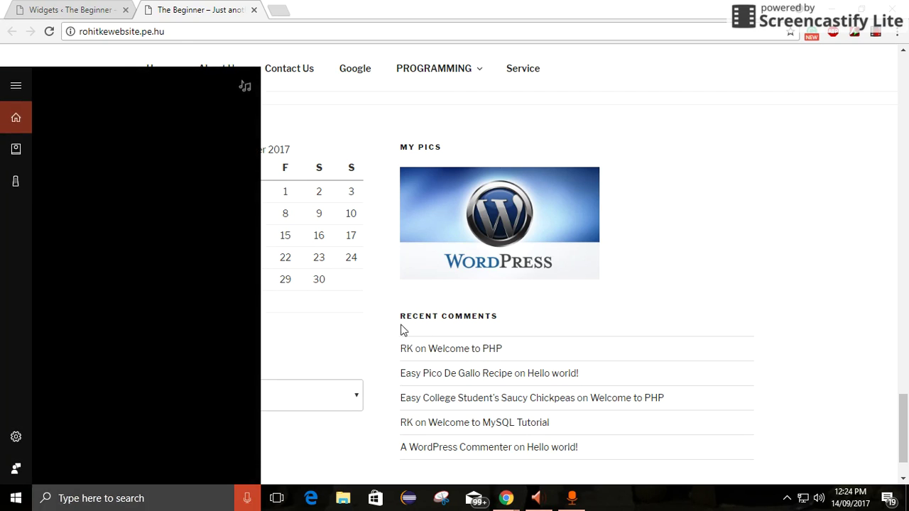
{"action": "left_click", "coordinate": [276, 460]}
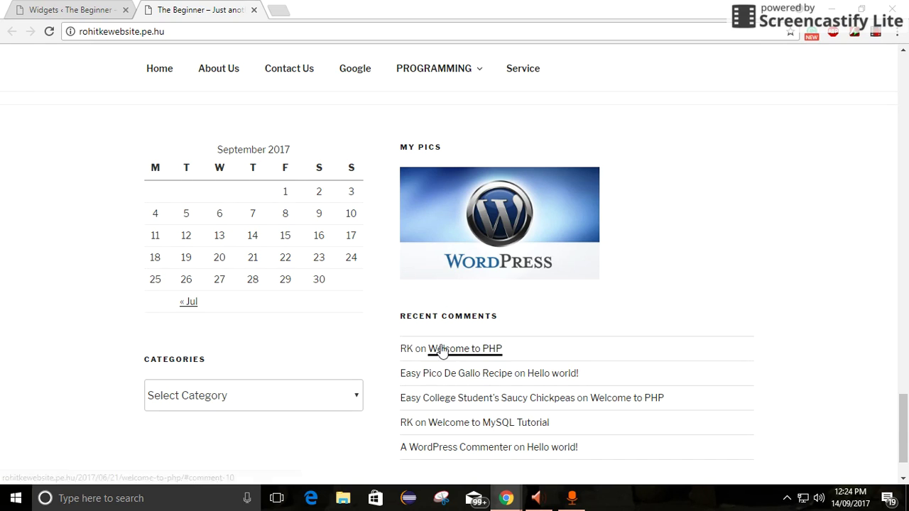
{"action": "scroll", "coordinate": [417, 449], "scroll_direction": "down", "scroll_amount": 1}
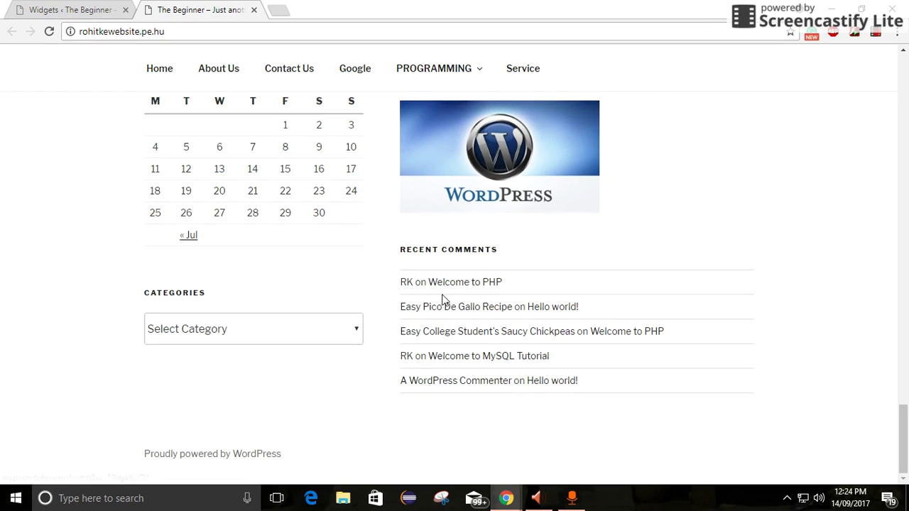
{"action": "scroll", "coordinate": [286, 238], "scroll_direction": "up", "scroll_amount": 2}
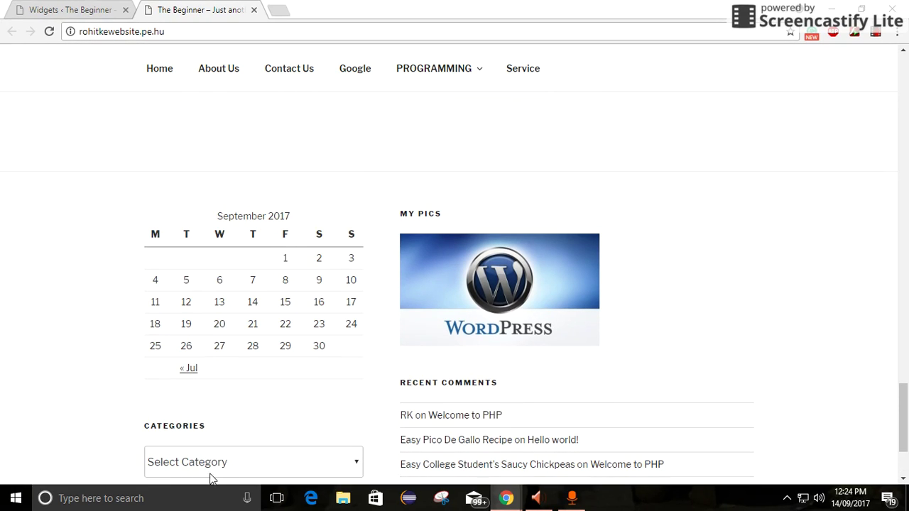
Step: Look back over the live site's posts and sidebar widgets and return to the Widgets admin page
{"action": "scroll", "coordinate": [186, 297], "scroll_direction": "up", "scroll_amount": 3}
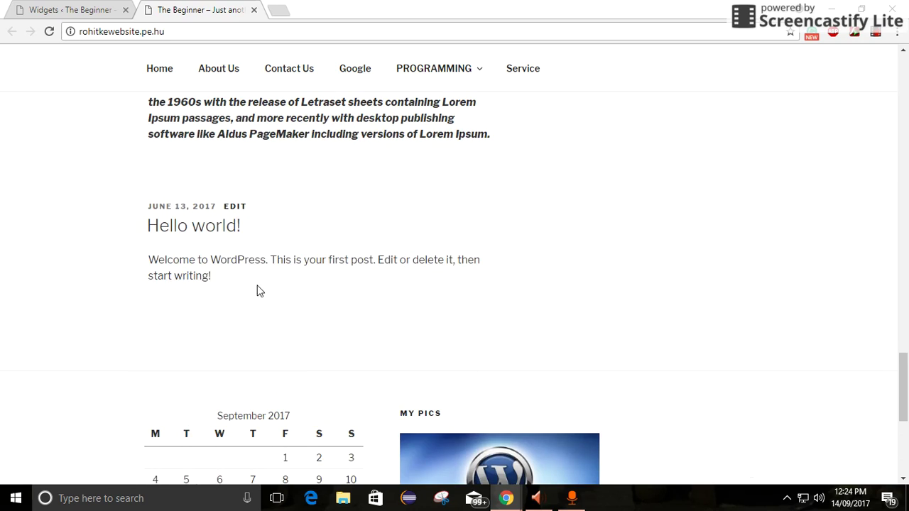
{"action": "scroll", "coordinate": [260, 291], "scroll_direction": "up", "scroll_amount": 6}
{"action": "scroll", "coordinate": [429, 260], "scroll_direction": "up", "scroll_amount": 5}
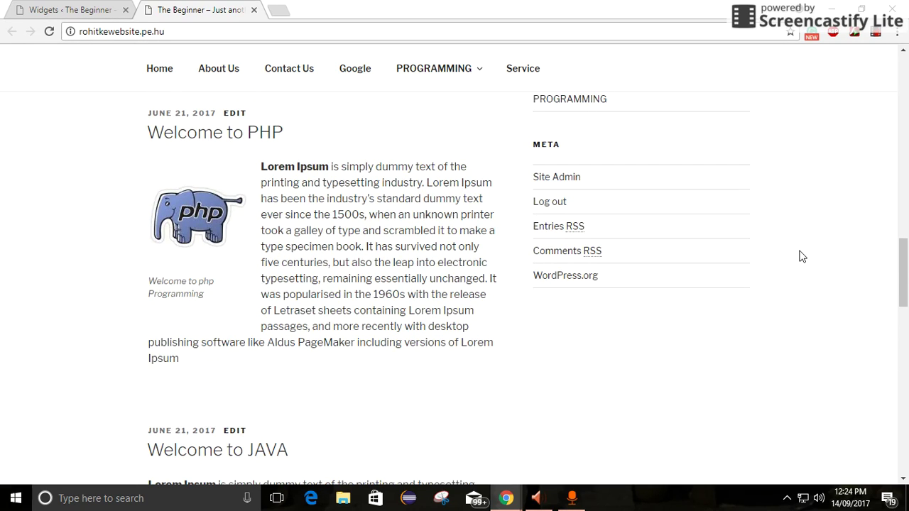
{"action": "scroll", "coordinate": [801, 256], "scroll_direction": "up", "scroll_amount": 9}
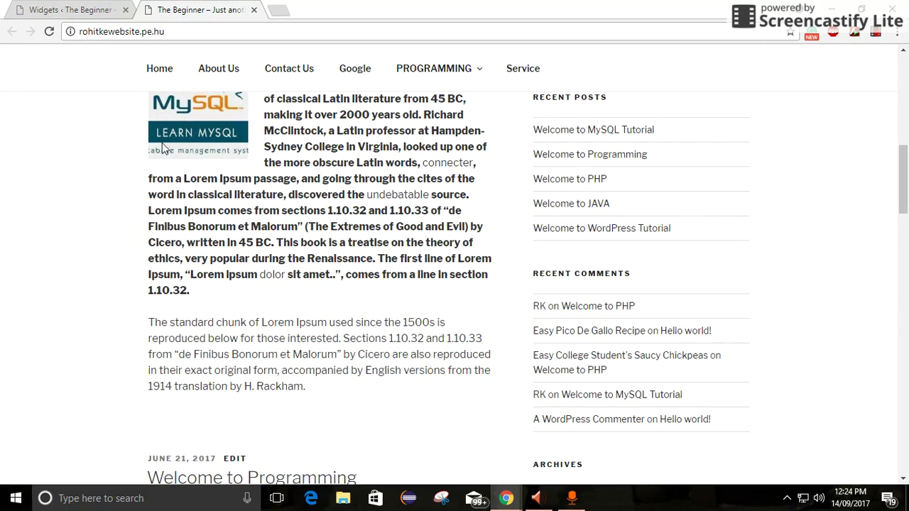
{"action": "left_click", "coordinate": [71, 10]}
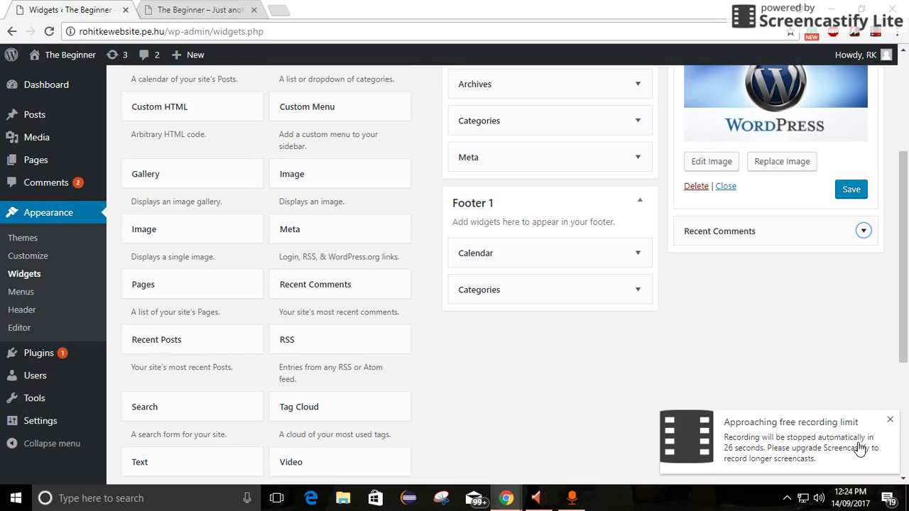
{"action": "left_click", "coordinate": [892, 422]}
{"action": "mouse_move", "coordinate": [512, 508]}
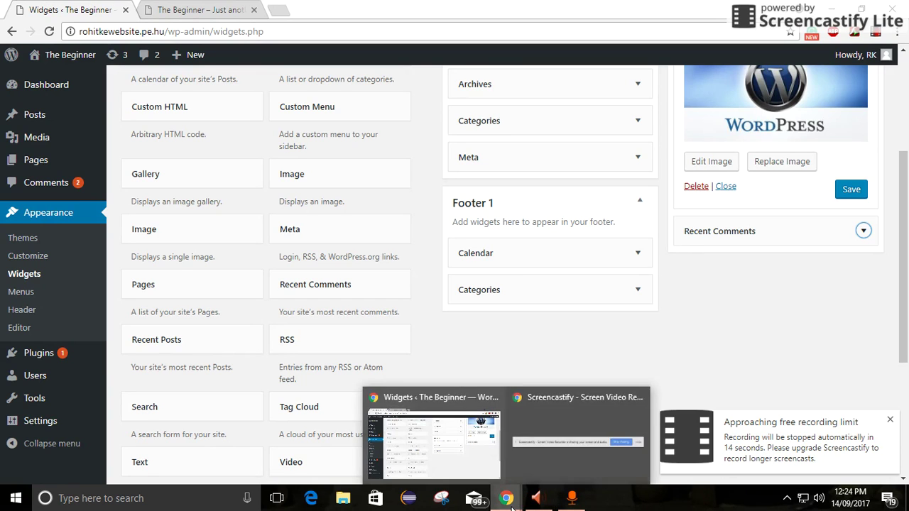
{"action": "left_click", "coordinate": [566, 441]}
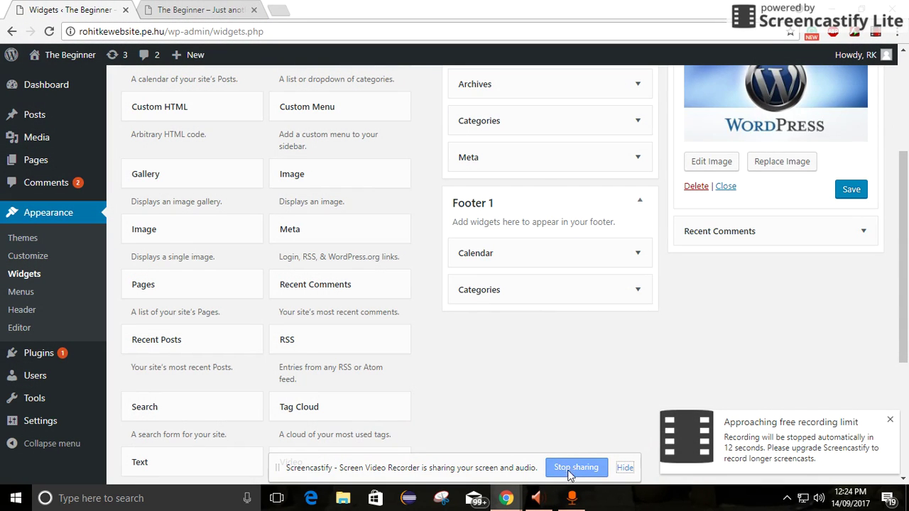